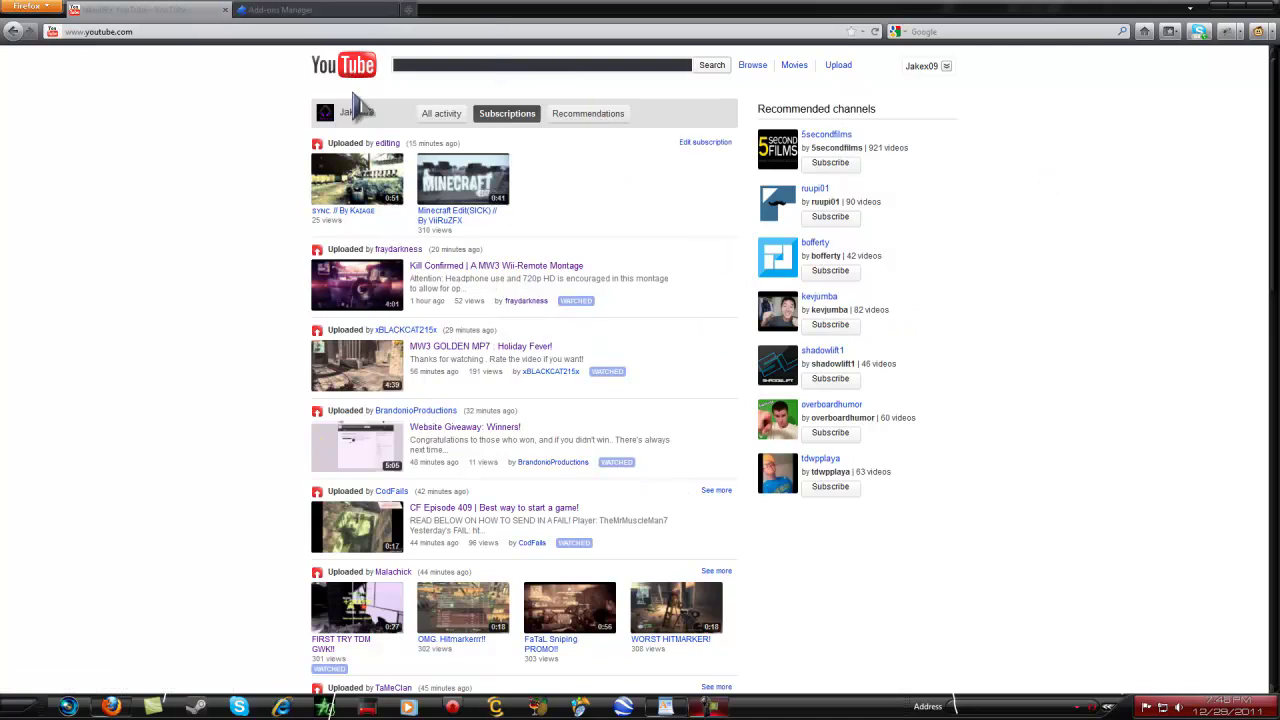
Go to My Channel from the account menu, where Funniest Cough Ever? loads in the player.
click(928, 66)
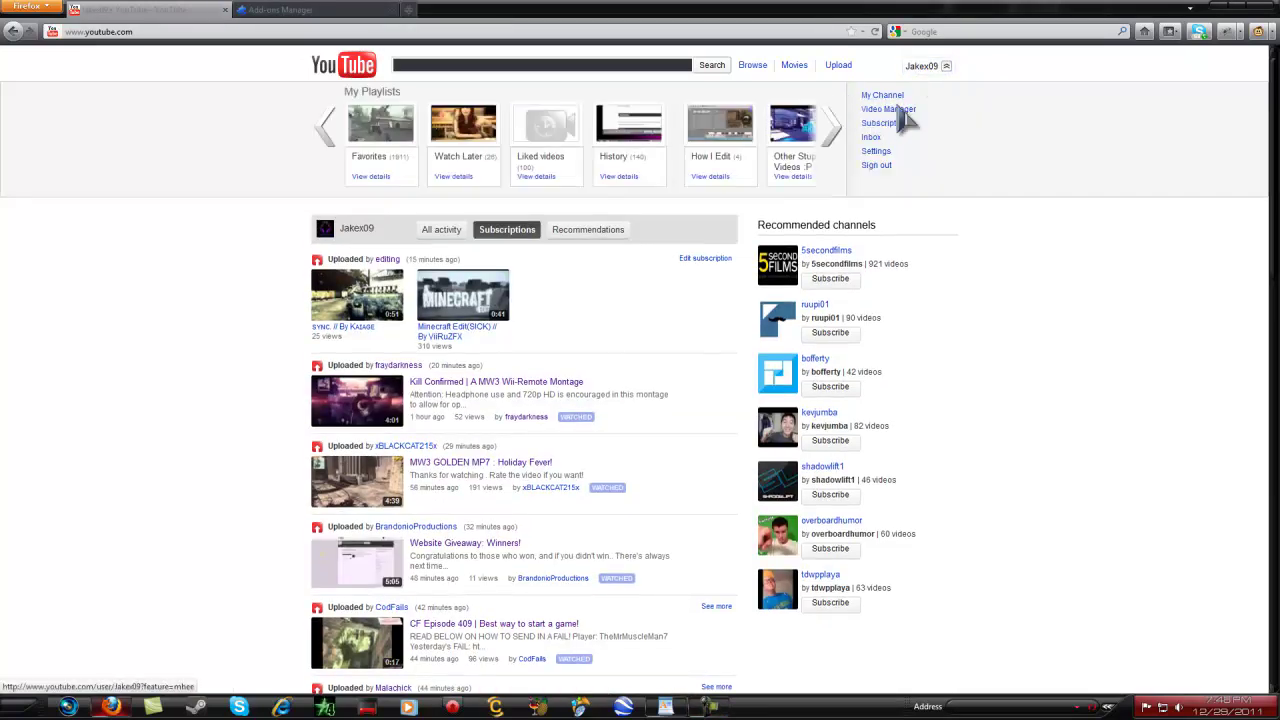
click(890, 98)
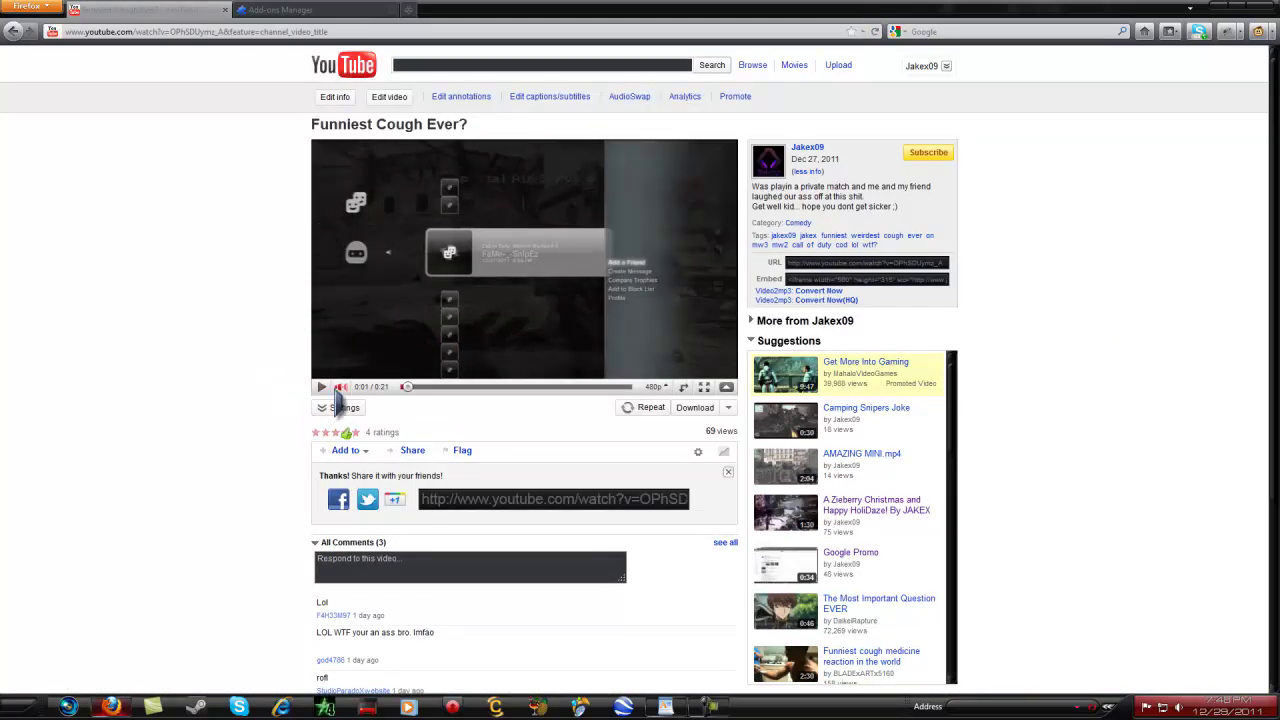
Look through the video quality choices, the Suggestions list and the available download formats.
click(652, 386)
drag(955, 394, 951, 337)
click(729, 408)
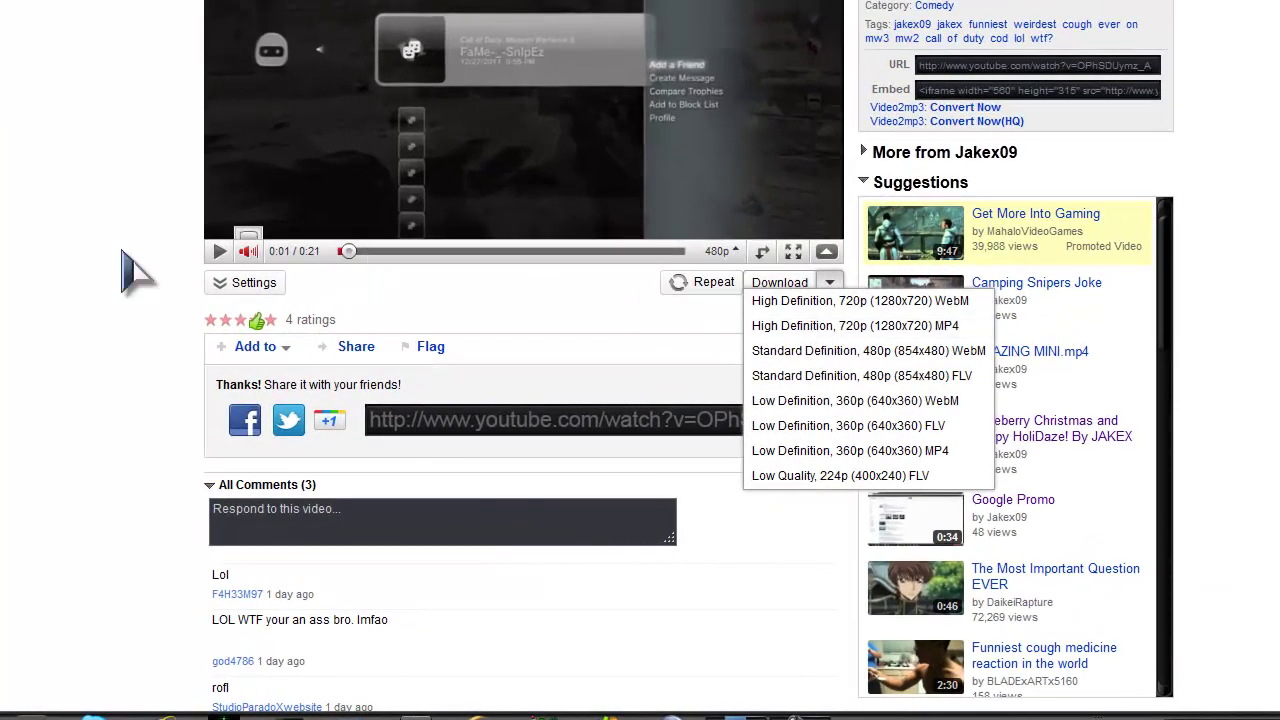
Turn on repeat and play Funniest Cough Ever? muted through to its end screen.
click(688, 282)
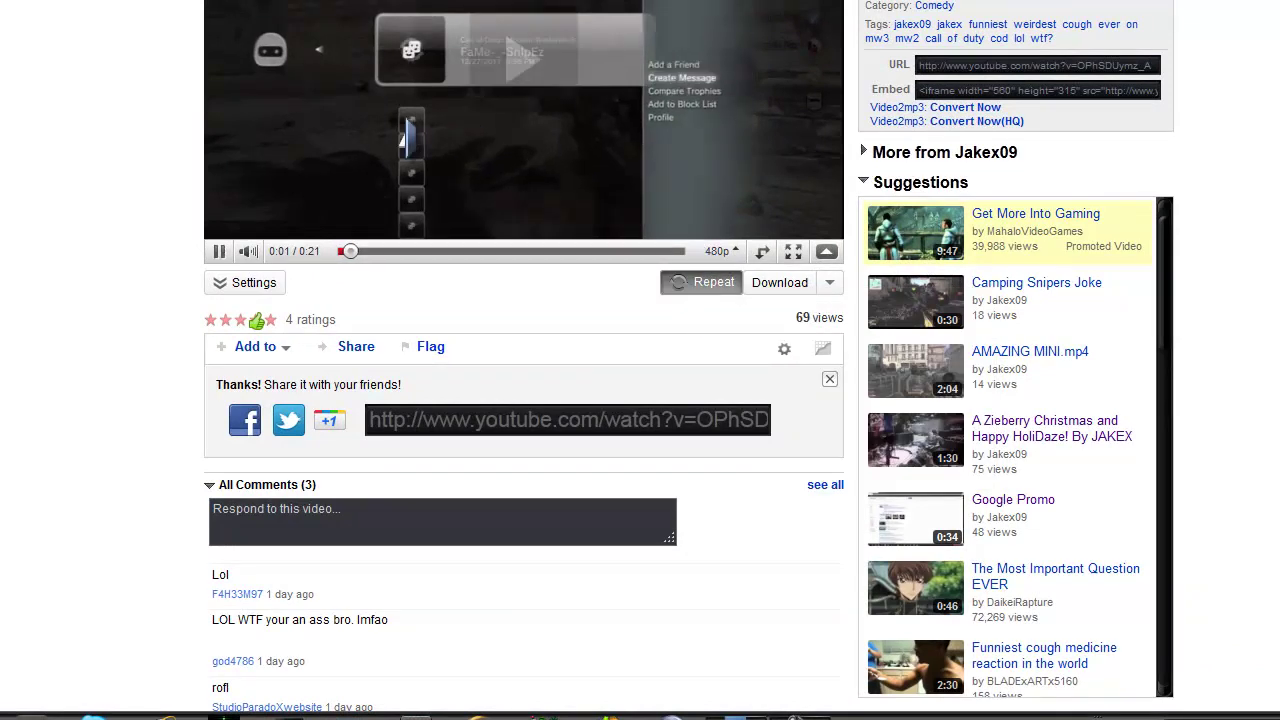
click(449, 131)
click(247, 251)
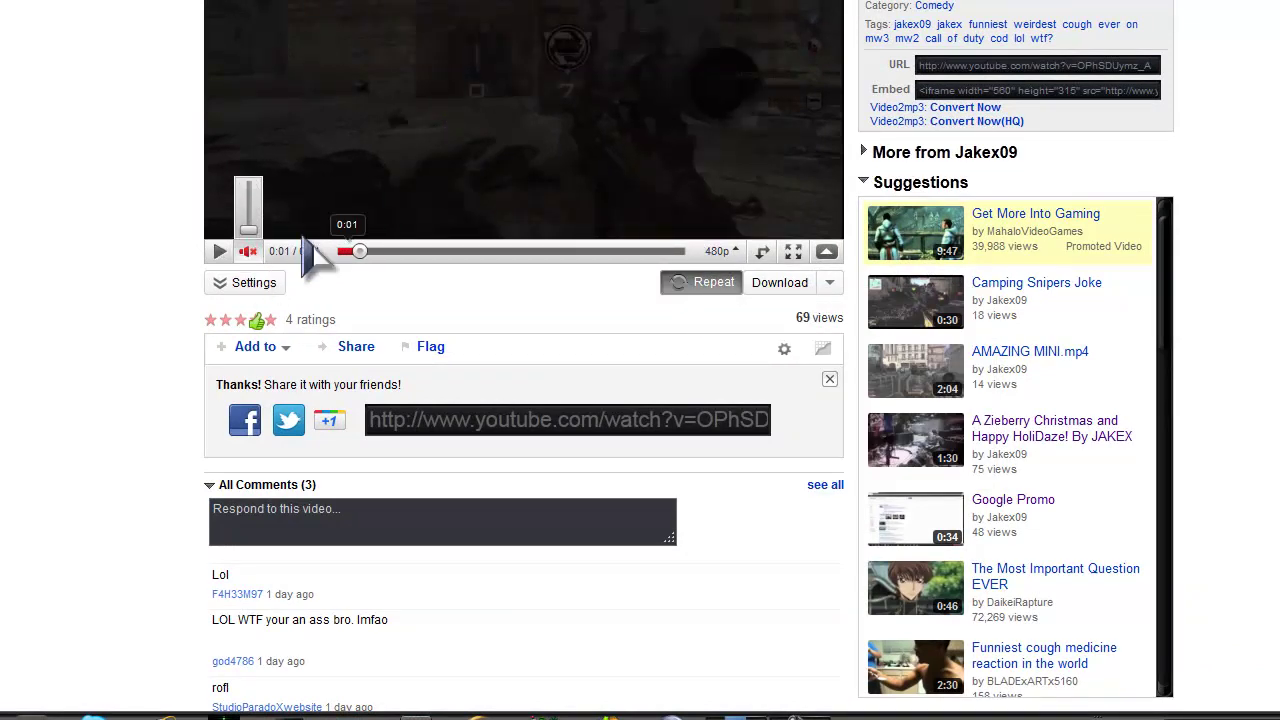
click(586, 137)
click(674, 251)
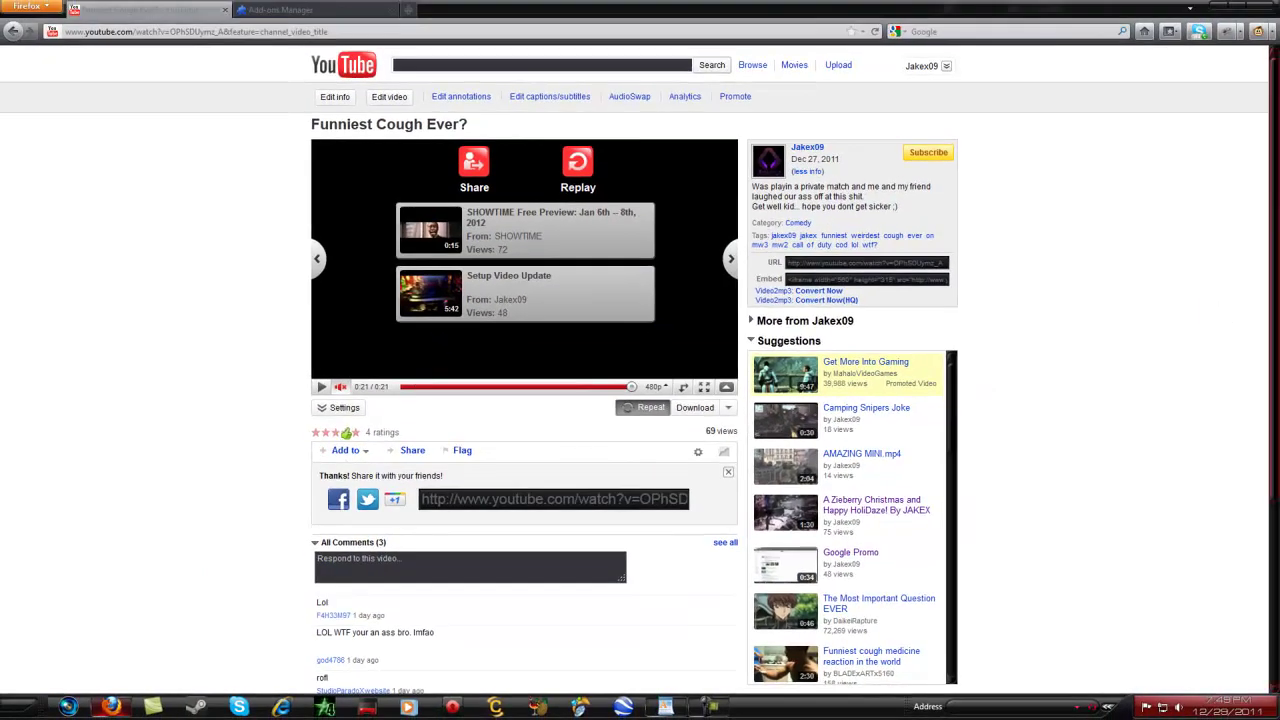
Return from the channel page to the subscriptions home feed.
scroll(432, 349, down, 2)
scroll(535, 300, up, 2)
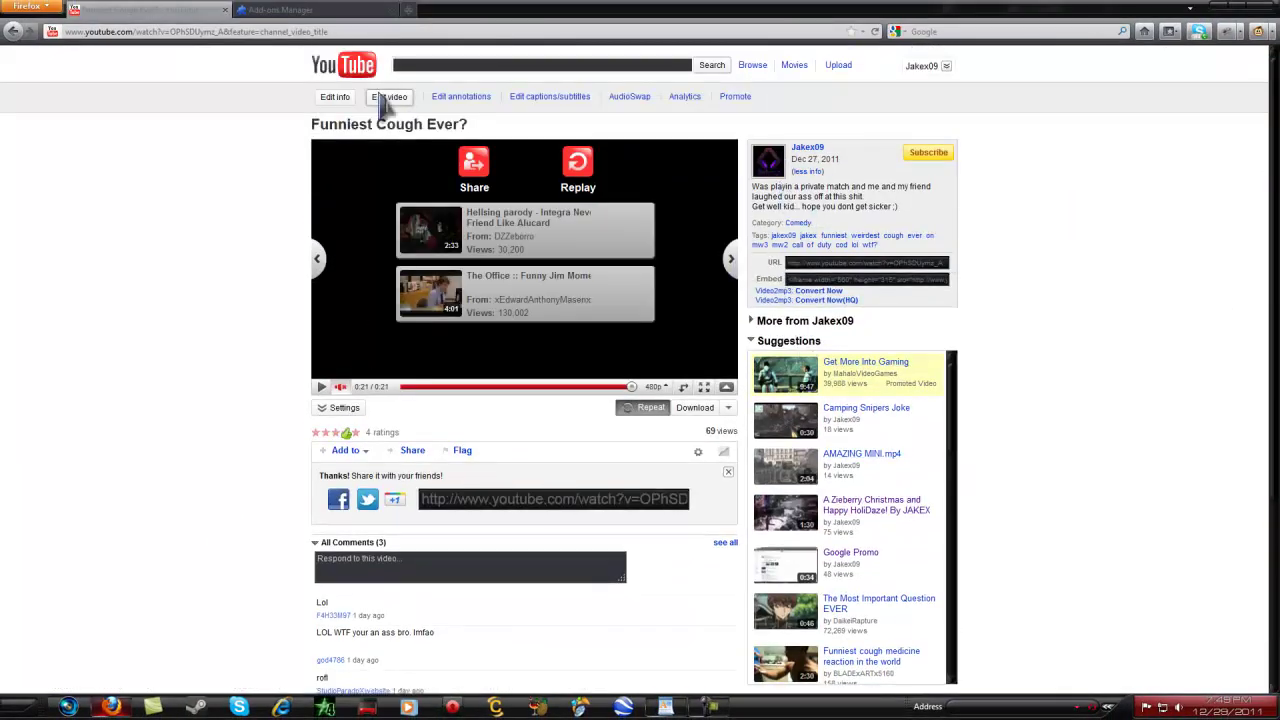
click(352, 70)
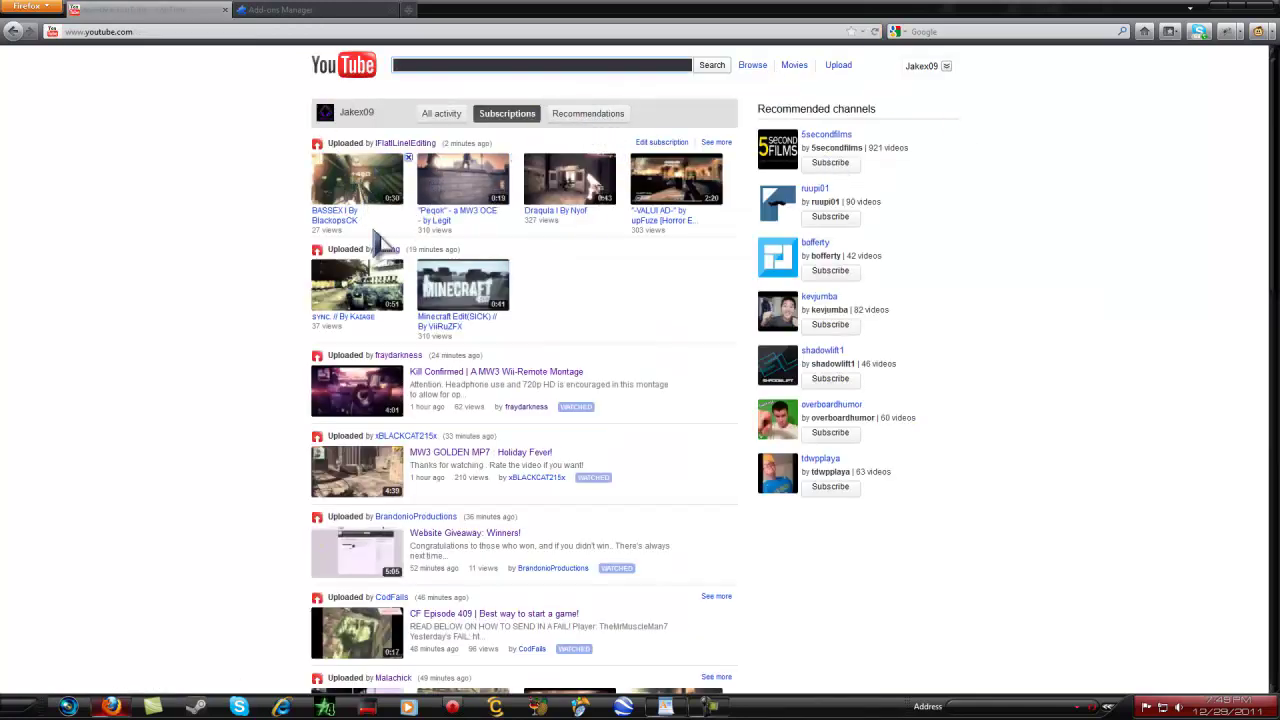
Open the BASSEX I By BlackopsCK video and bring up its Better Watch Page settings.
click(343, 222)
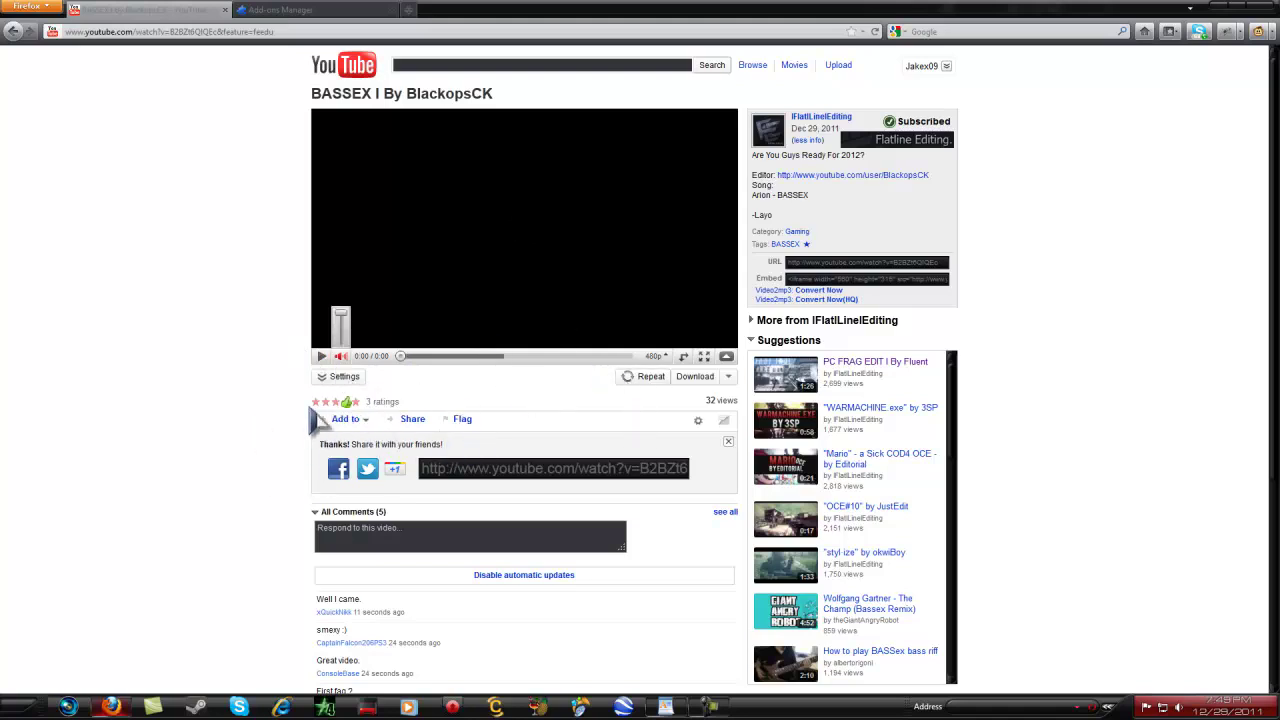
click(653, 356)
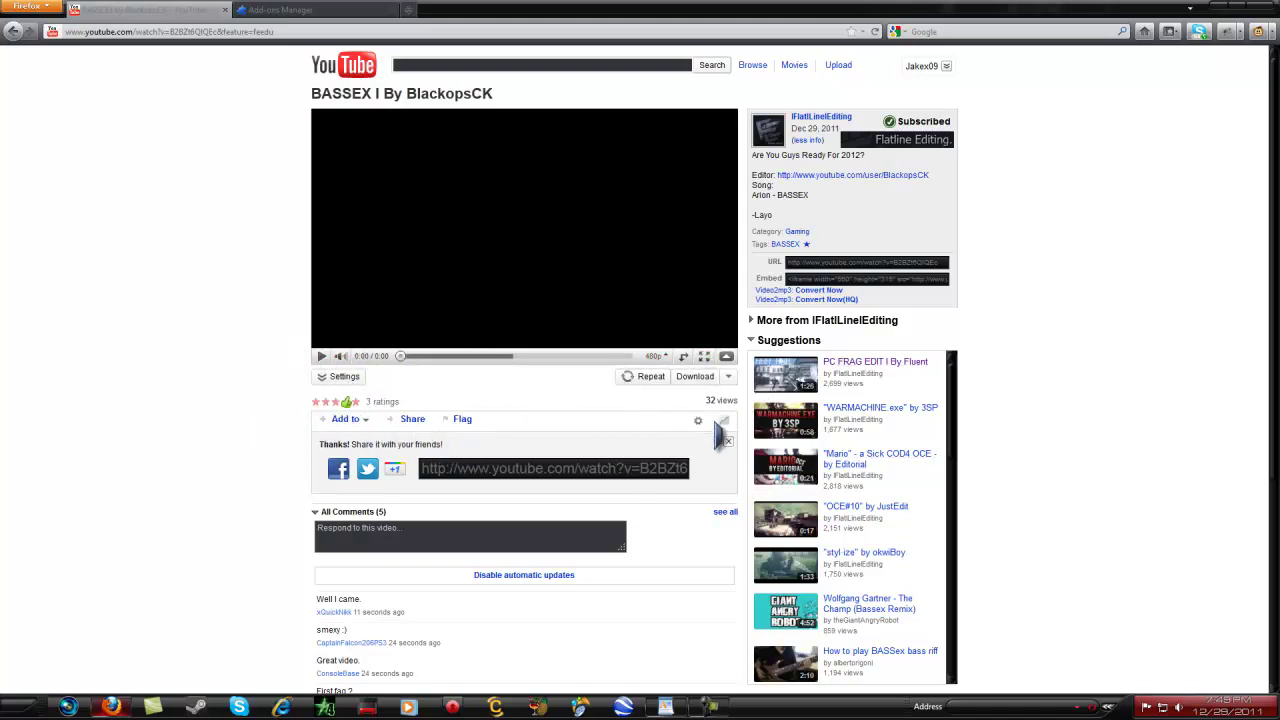
click(699, 422)
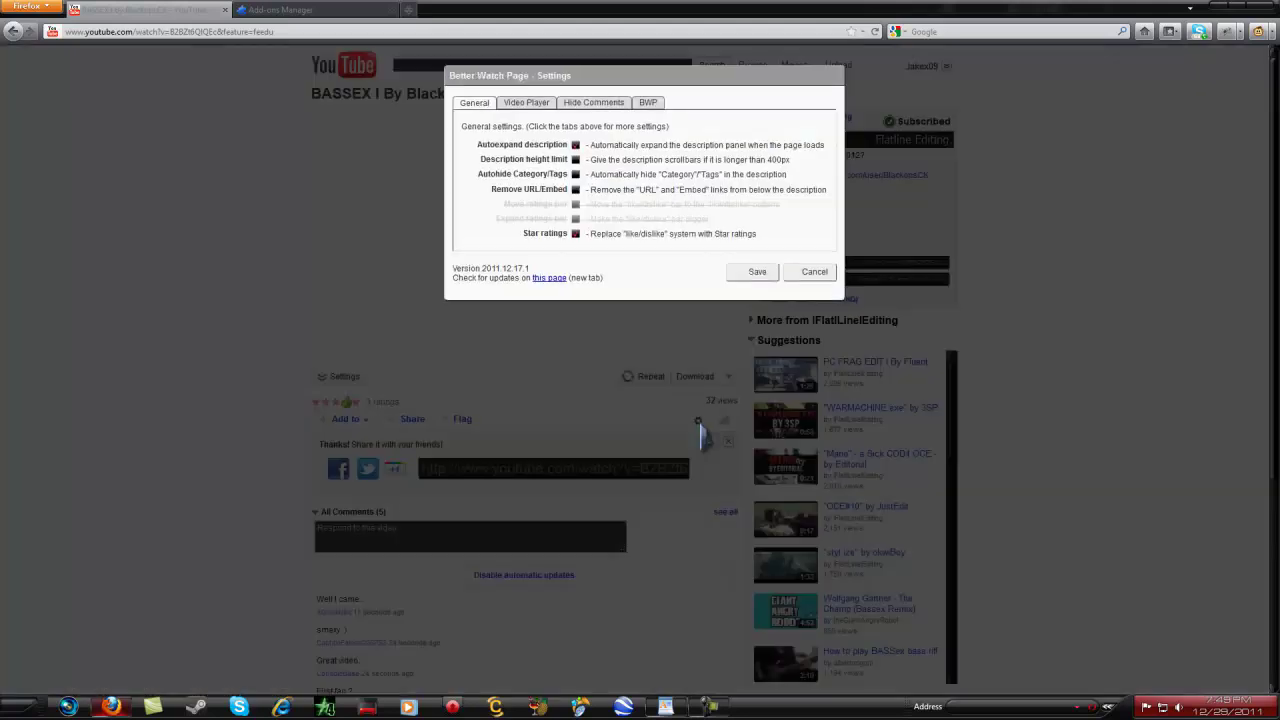
Set Video Player style to Default, colour Dark/Black, controls to auto-hide, and save.
click(530, 104)
click(552, 175)
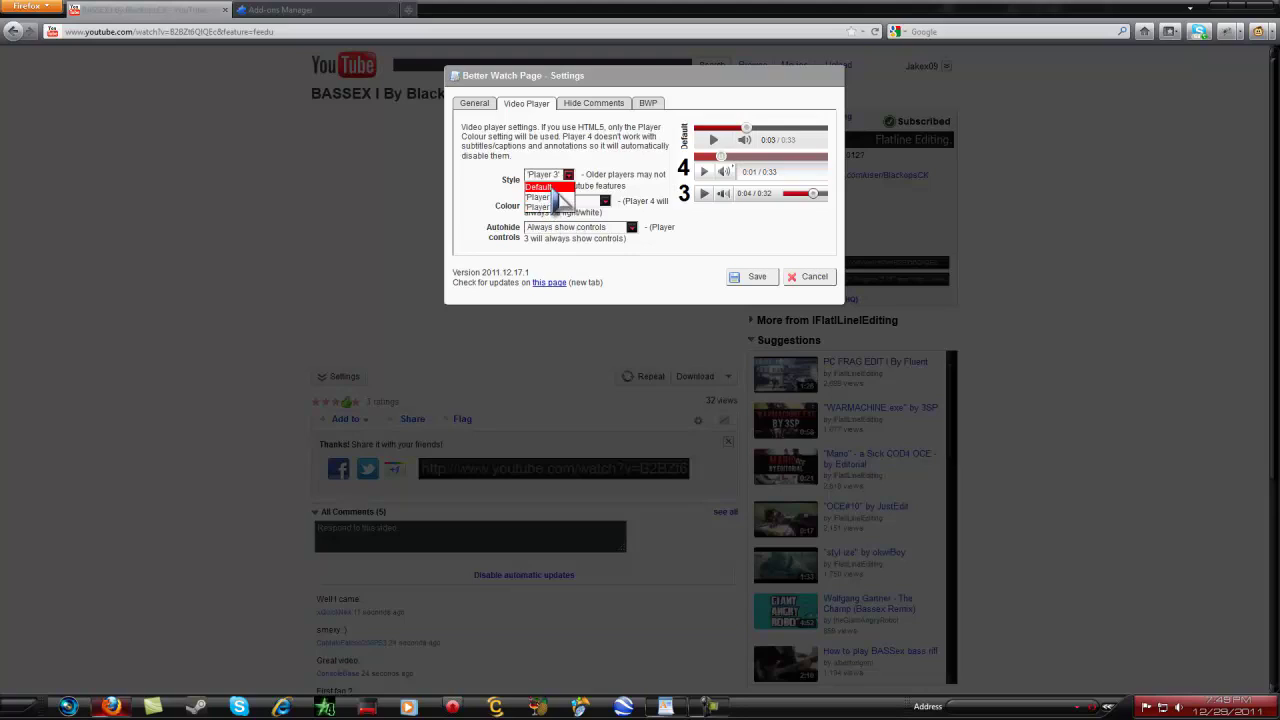
click(545, 187)
click(566, 201)
click(566, 213)
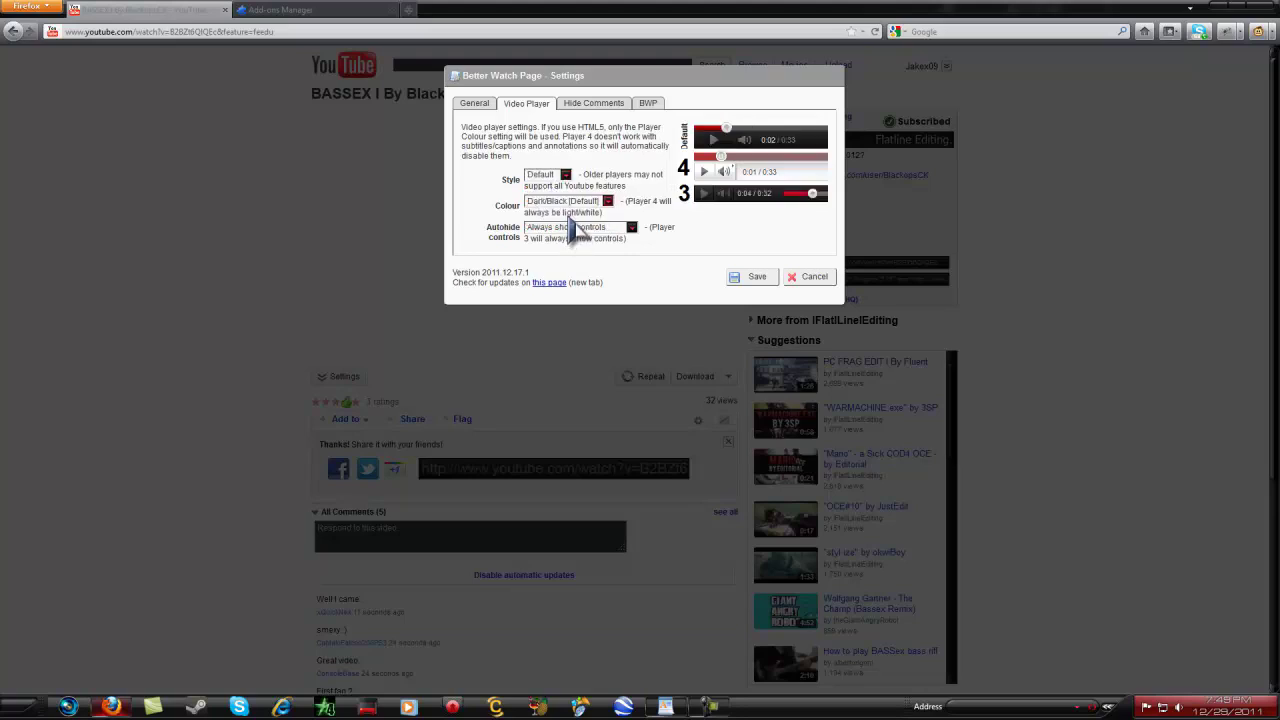
click(575, 227)
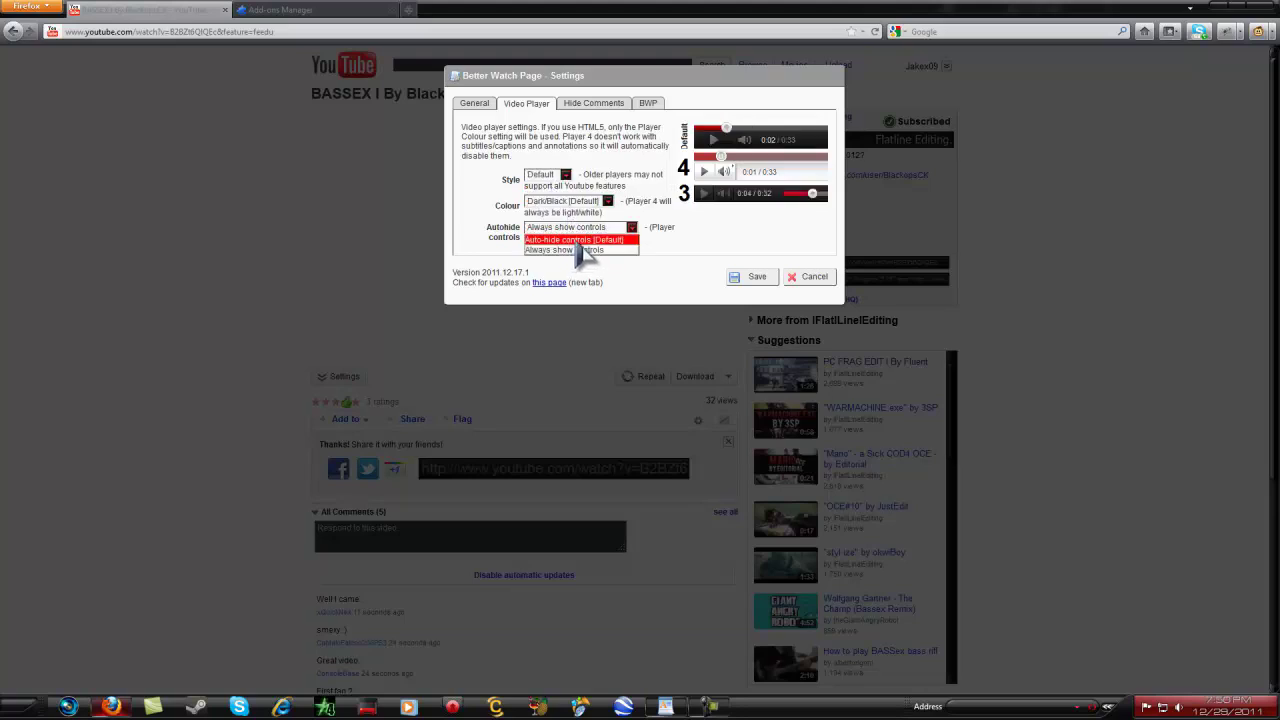
click(587, 240)
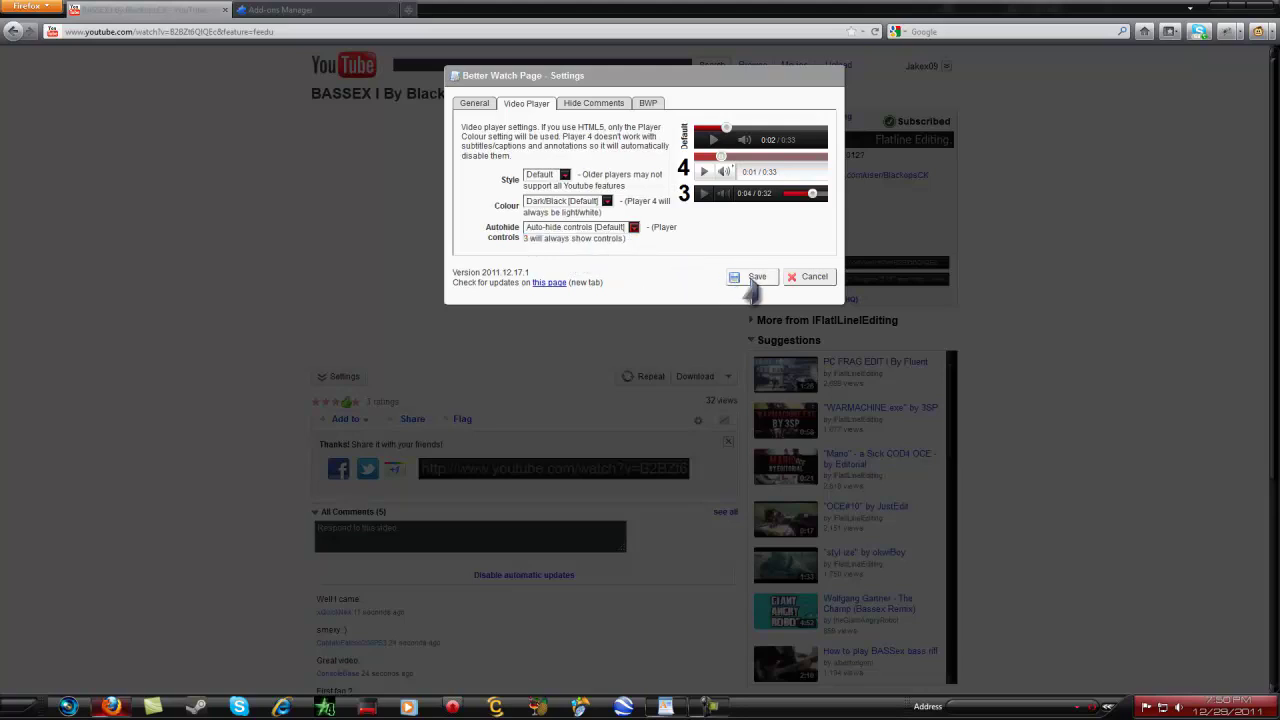
click(754, 280)
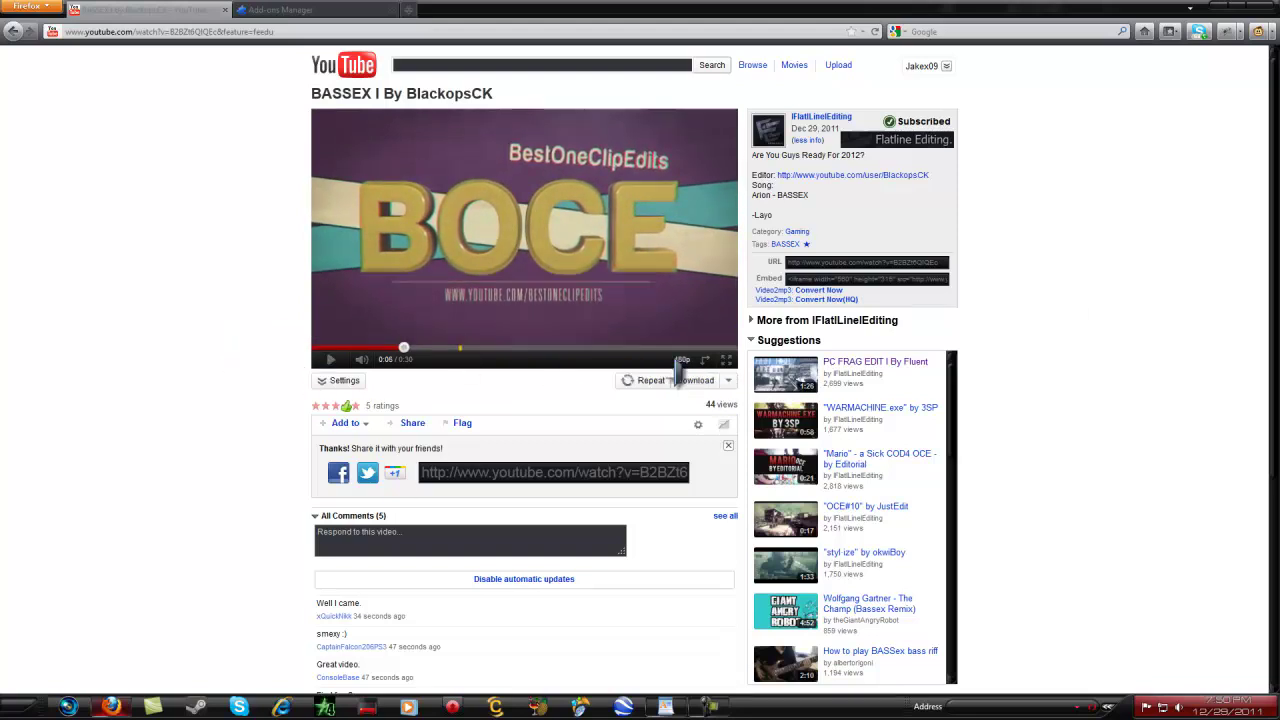
Change Better Watch Page's controls autohide to Always show controls and save.
click(700, 425)
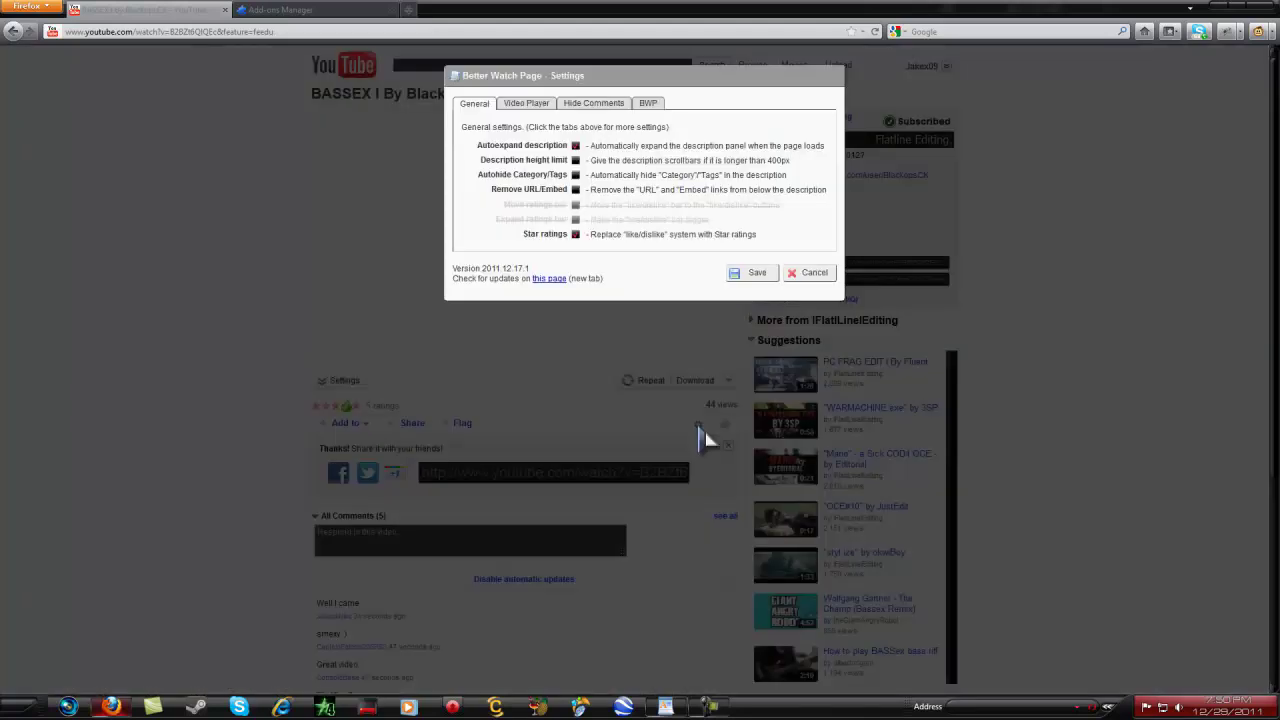
click(527, 103)
click(598, 228)
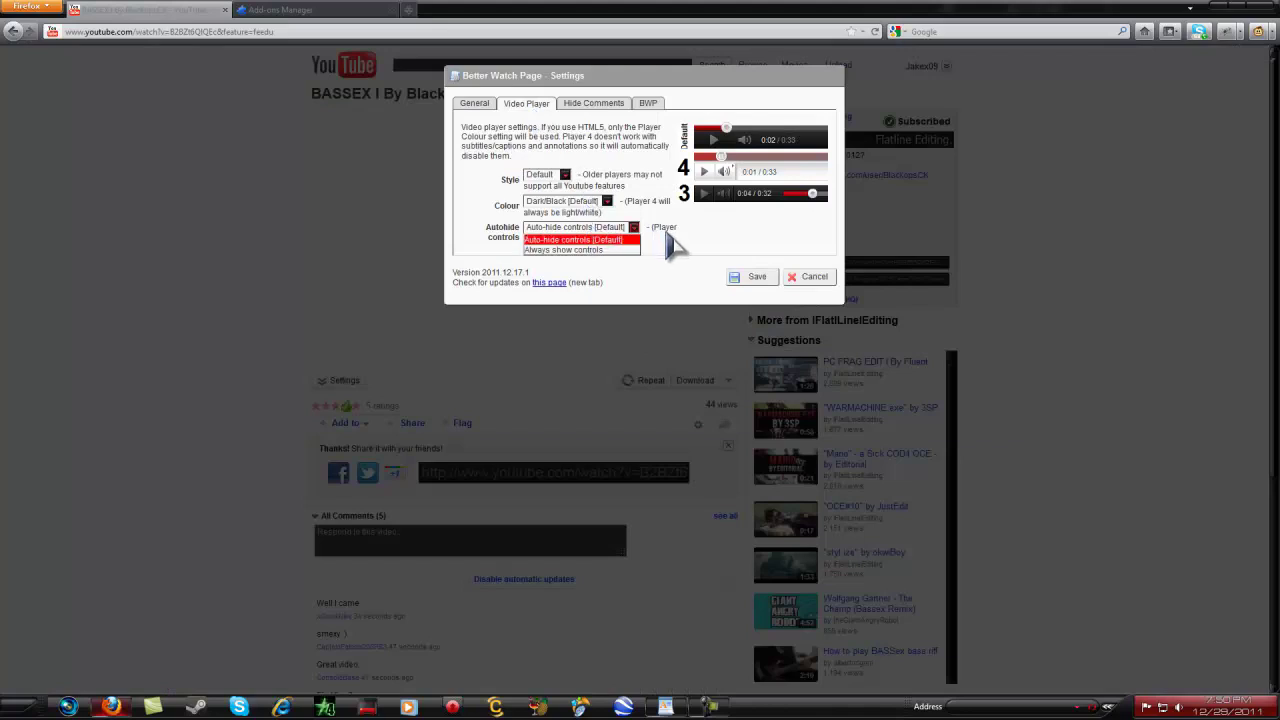
click(616, 240)
click(617, 229)
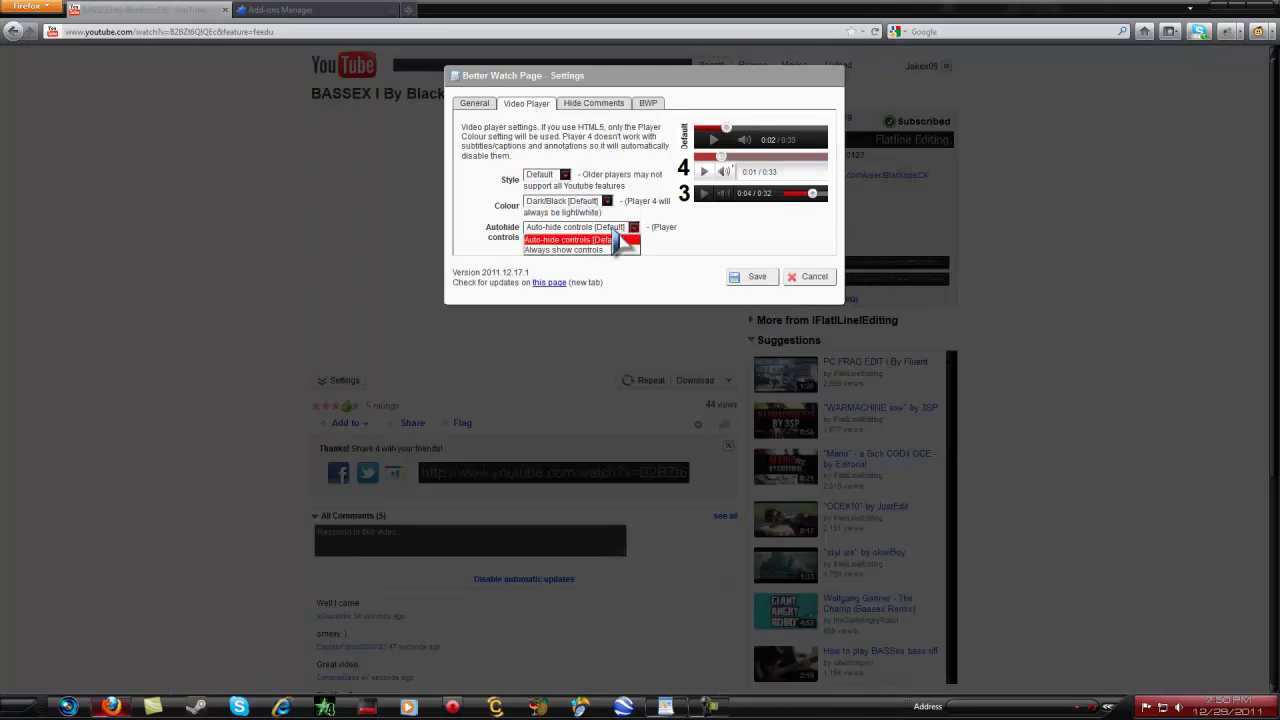
click(601, 250)
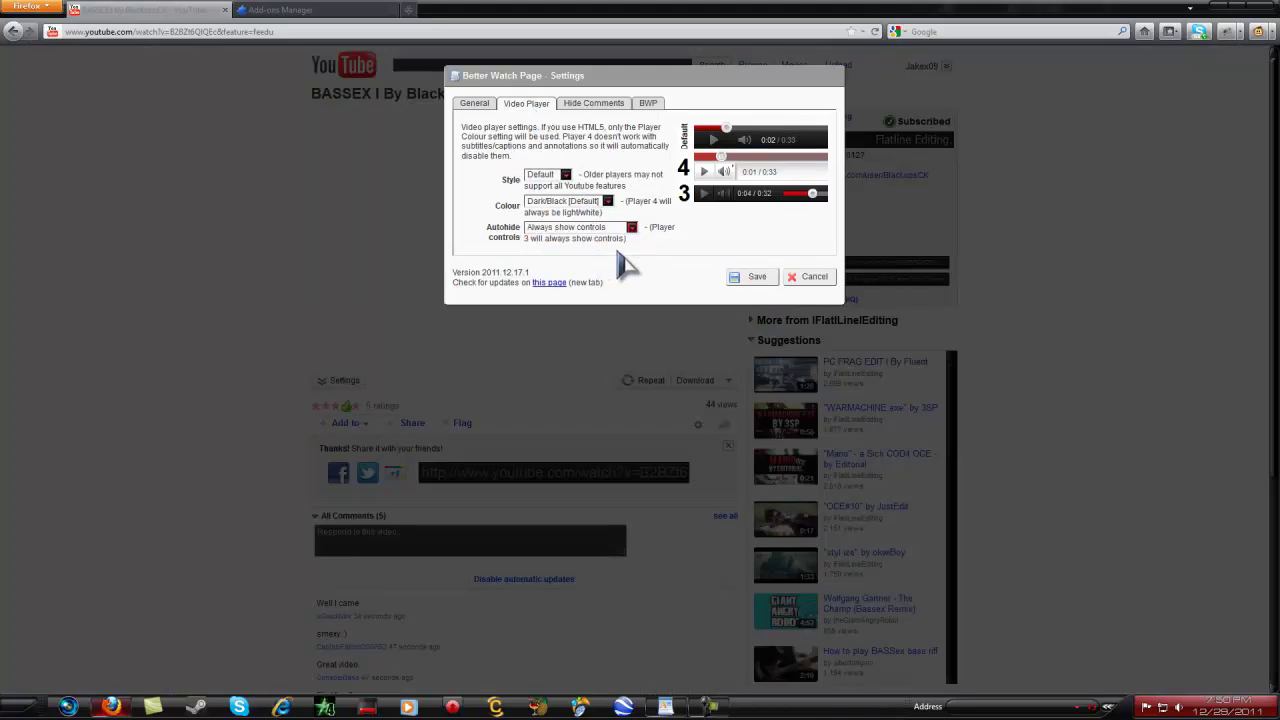
click(750, 277)
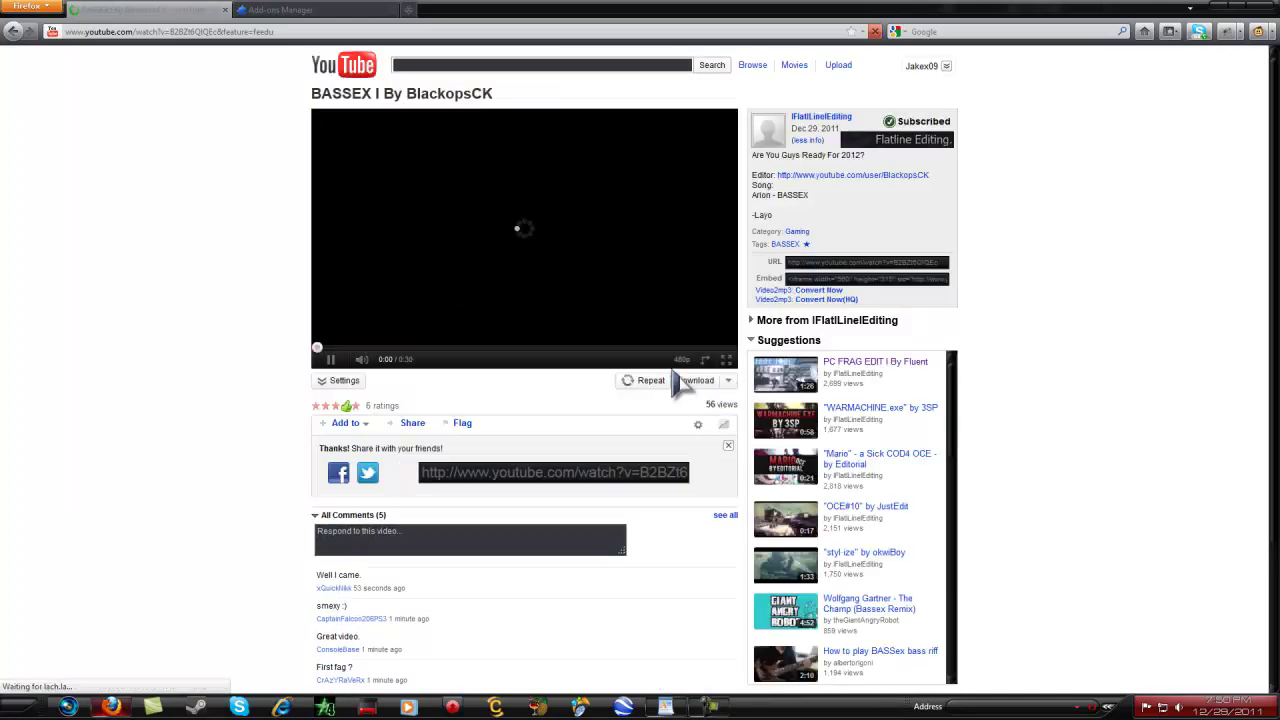
Pause the BASSEX video, dismiss the ad overlay and return to the YouTube home page.
click(327, 359)
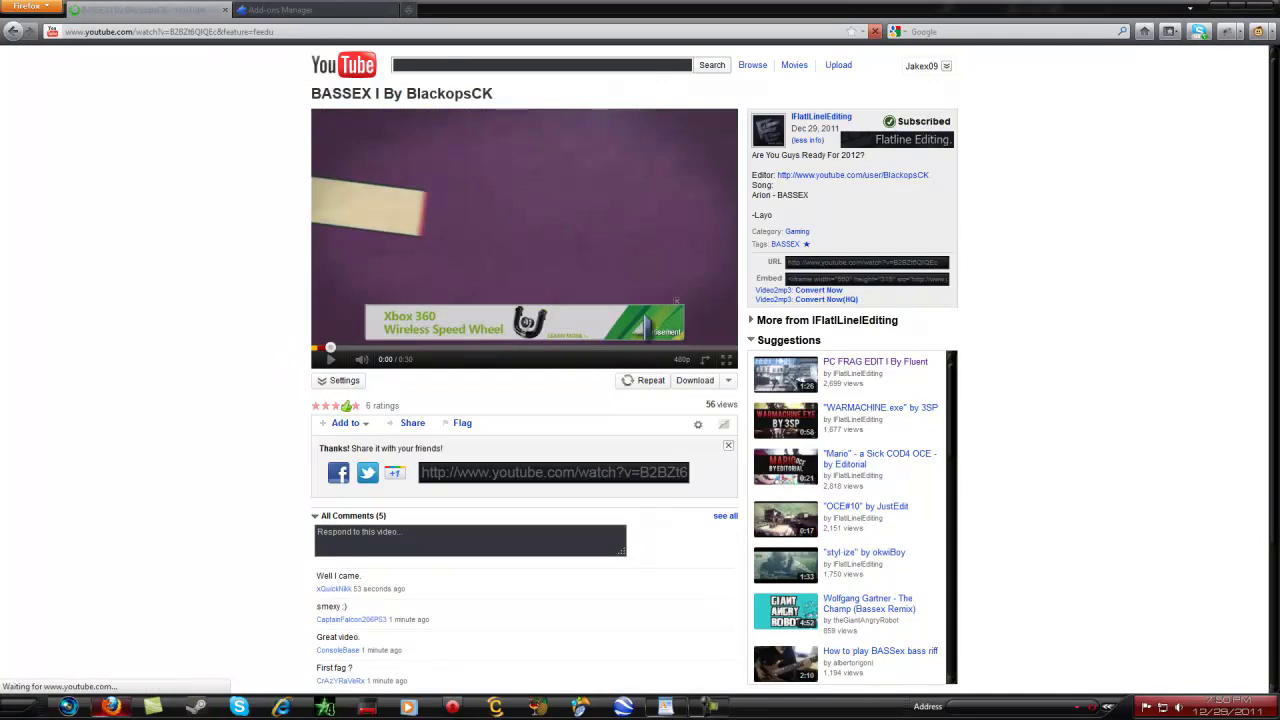
click(677, 302)
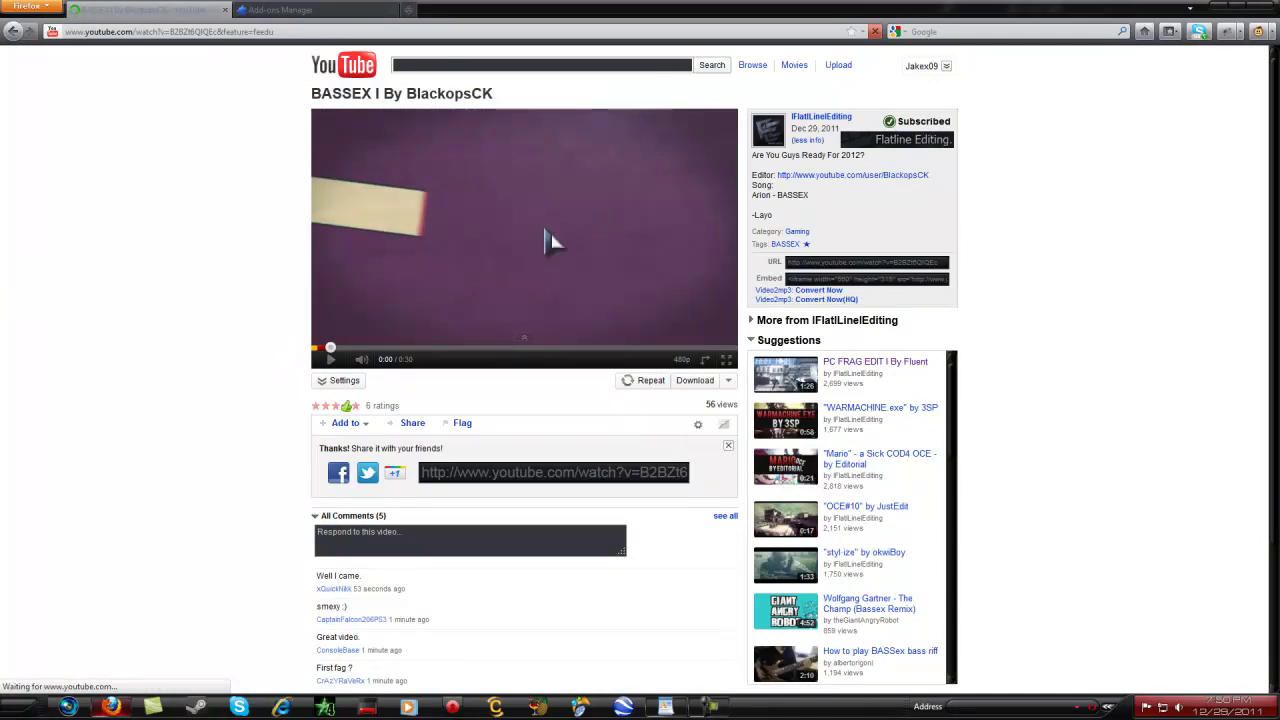
click(336, 84)
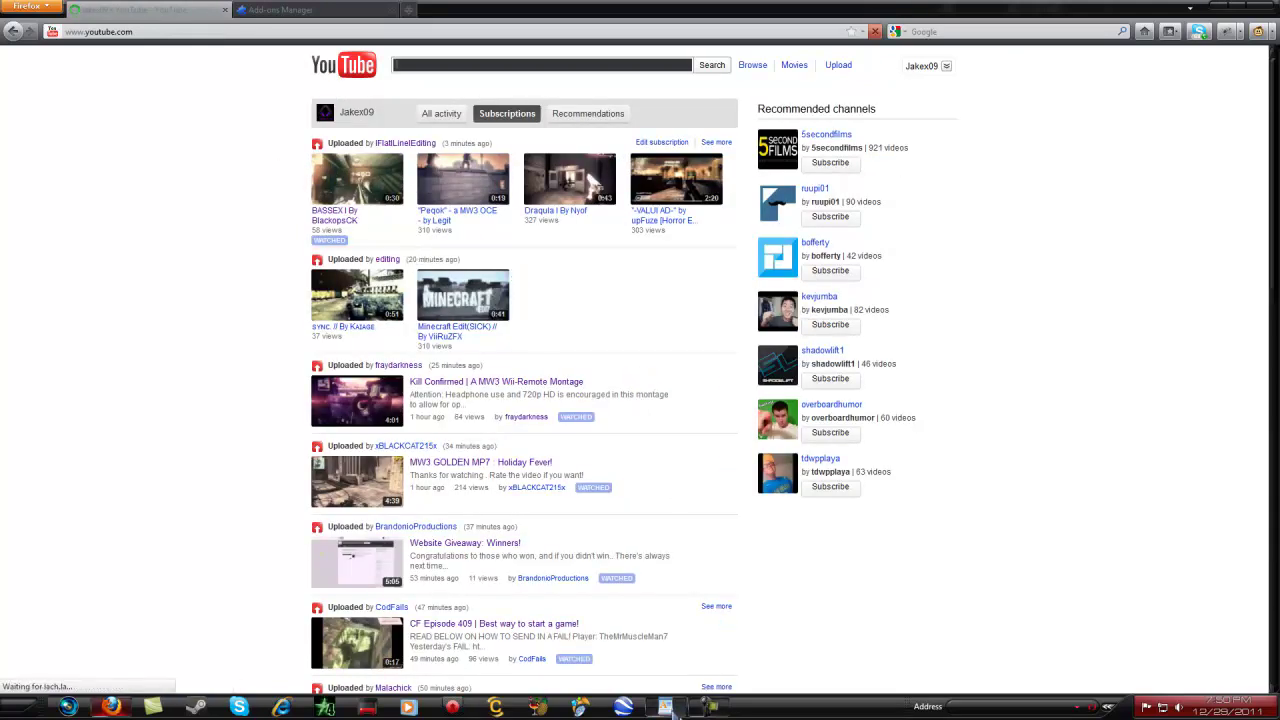
Open the Greasemonkey addons.mozilla.org link from the WordPad list, accepting the security warning.
mouse_move(665, 707)
click(613, 622)
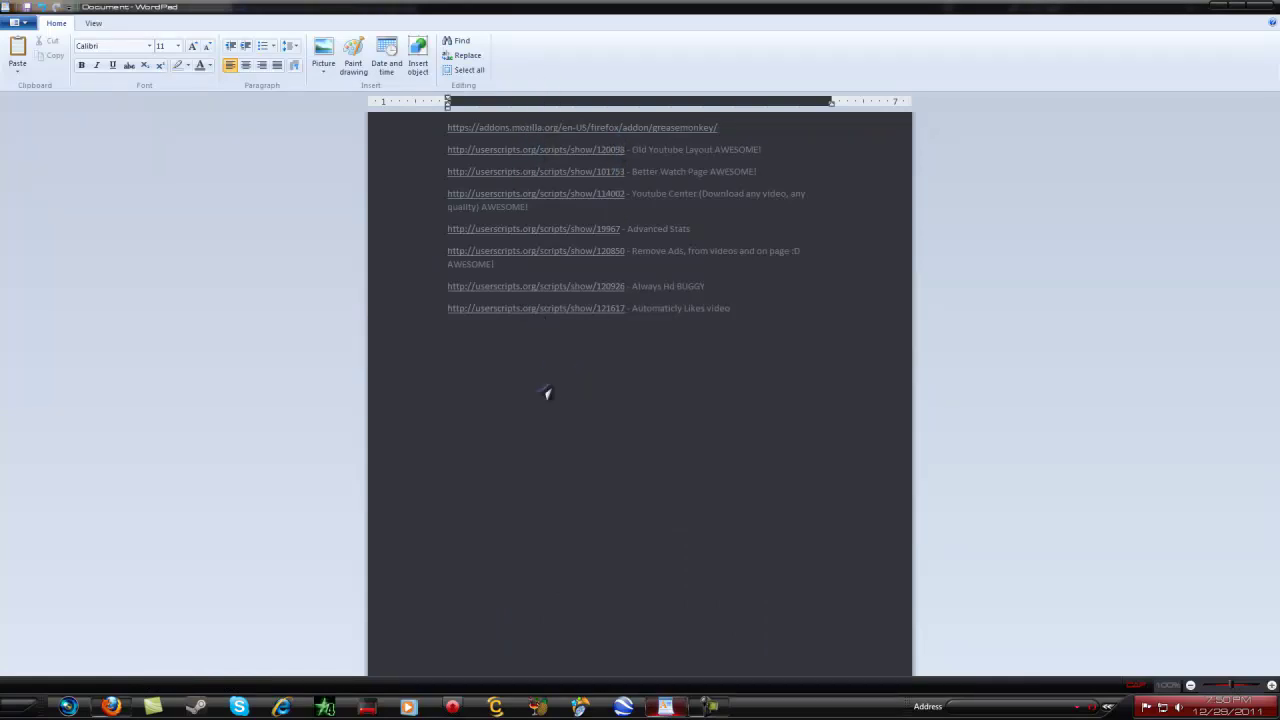
click(598, 130)
click(687, 391)
mouse_move(380, 112)
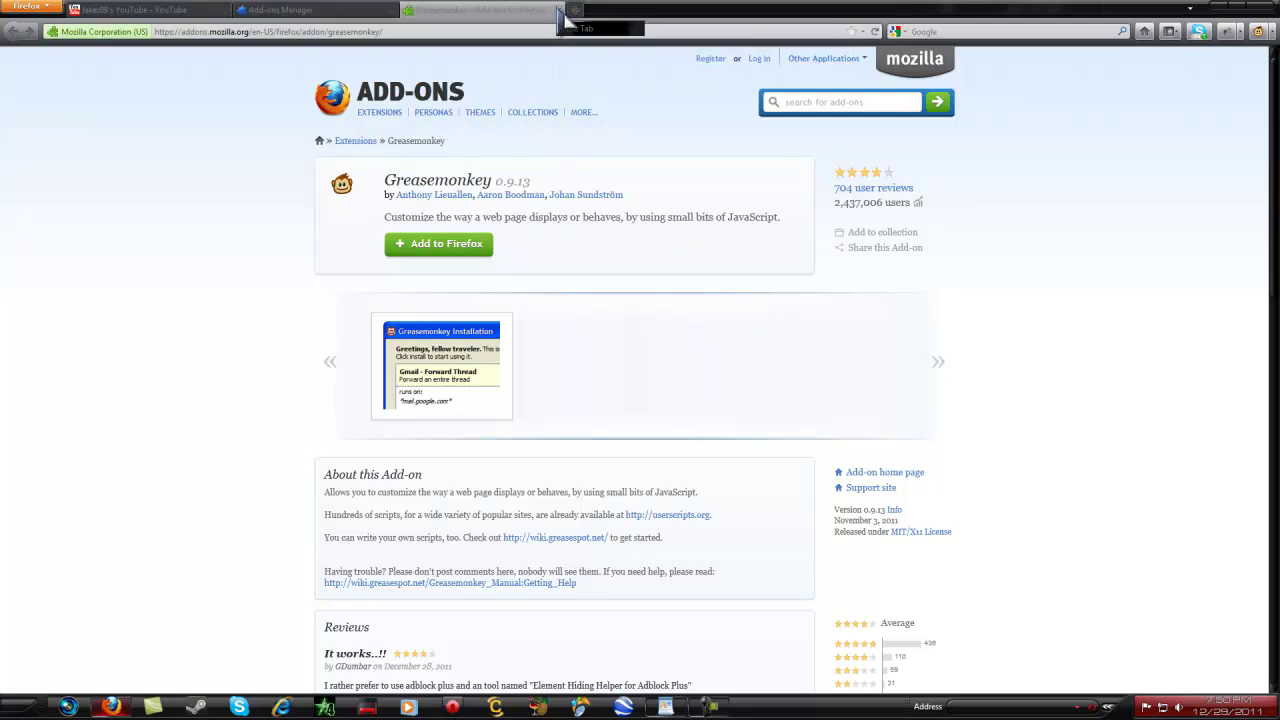
Install the Youtube Switch Back To Old Design userscript, then close its source tab.
click(559, 10)
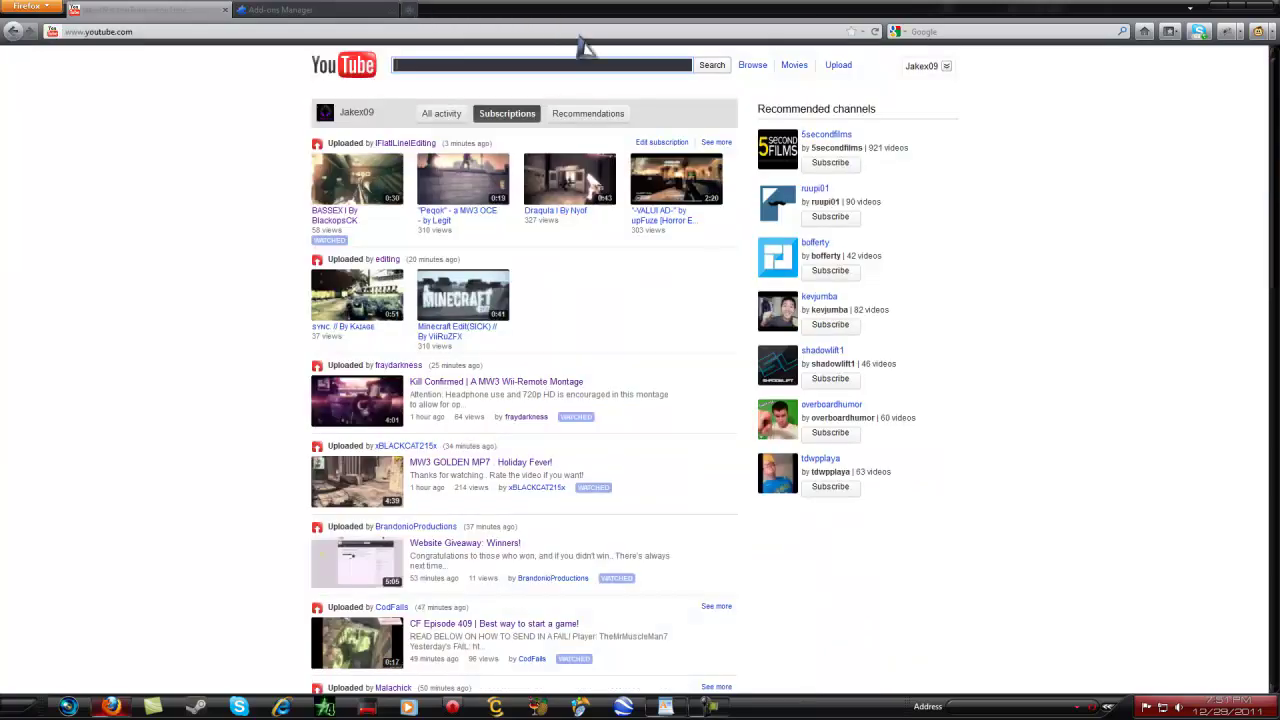
click(665, 706)
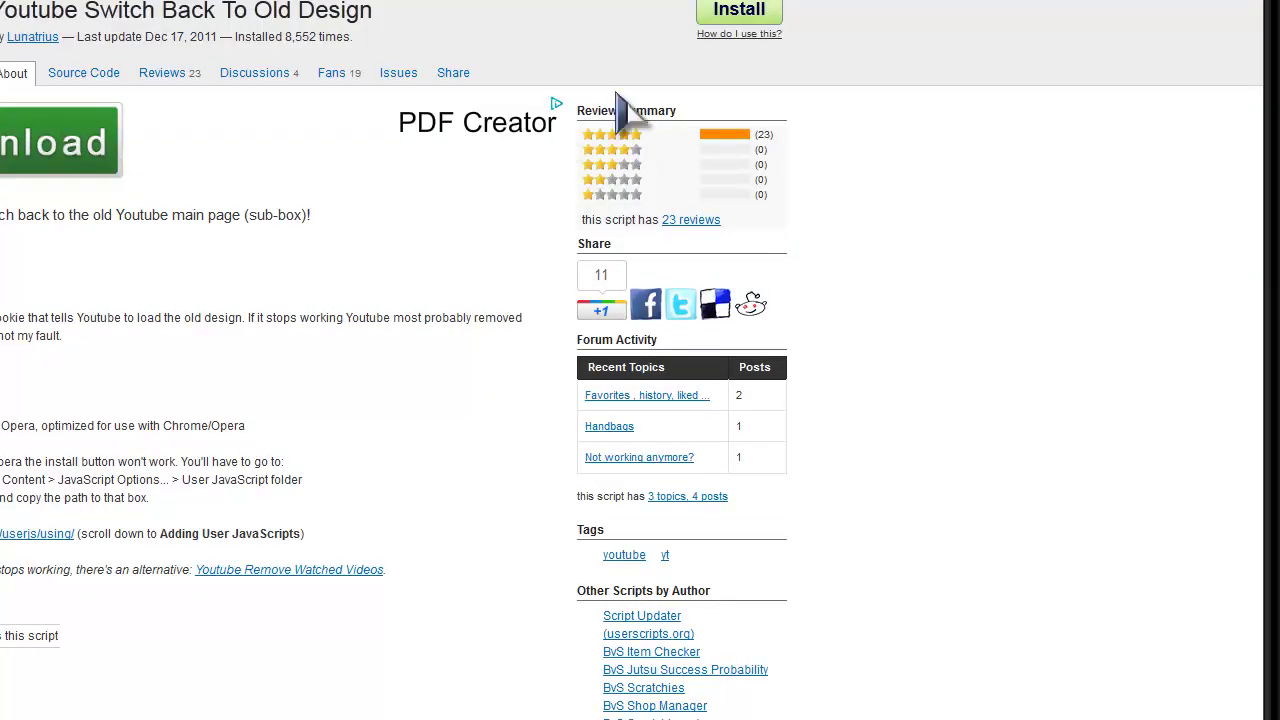
click(726, 22)
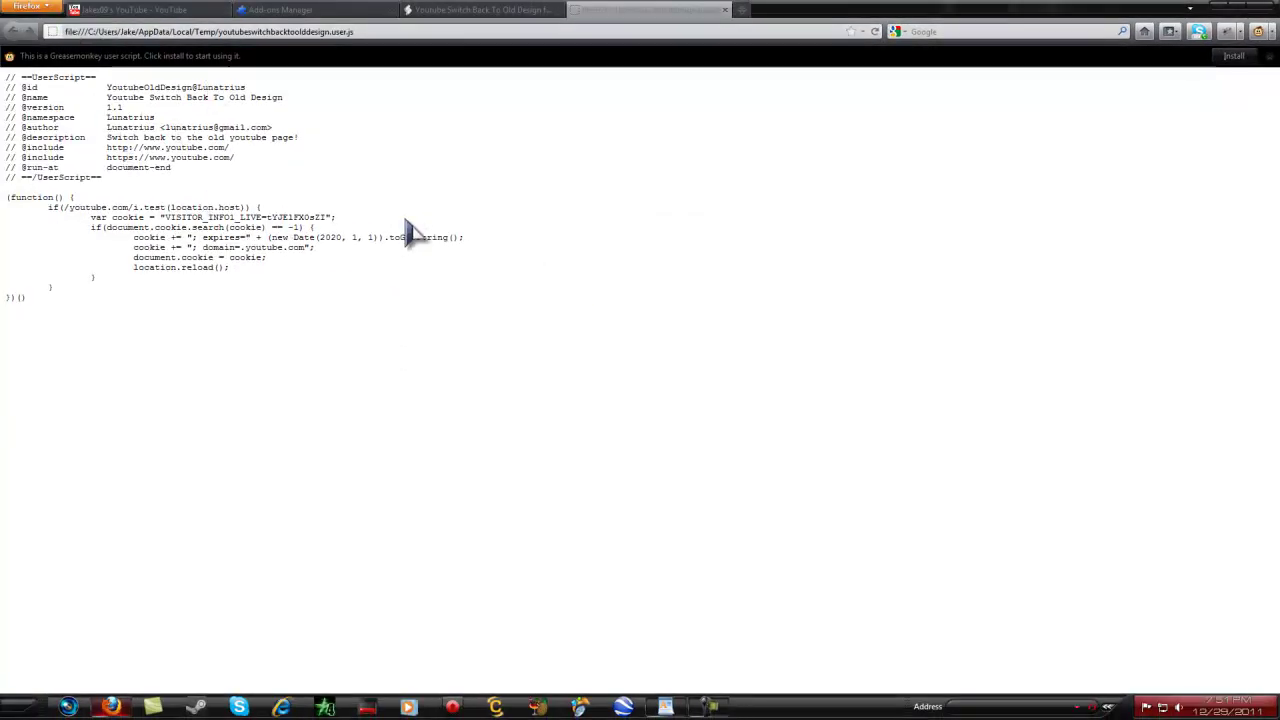
click(725, 10)
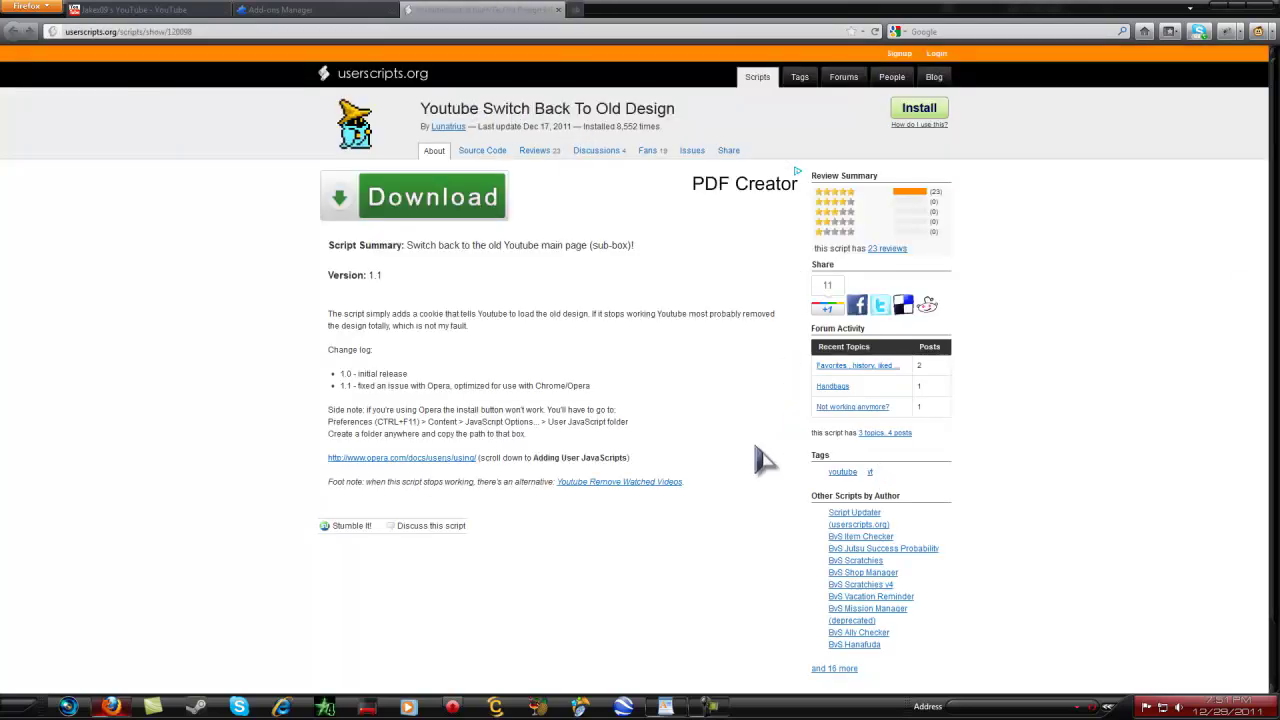
Reload the YouTube subscriptions page, then return to WordPad's userscript link list.
click(192, 10)
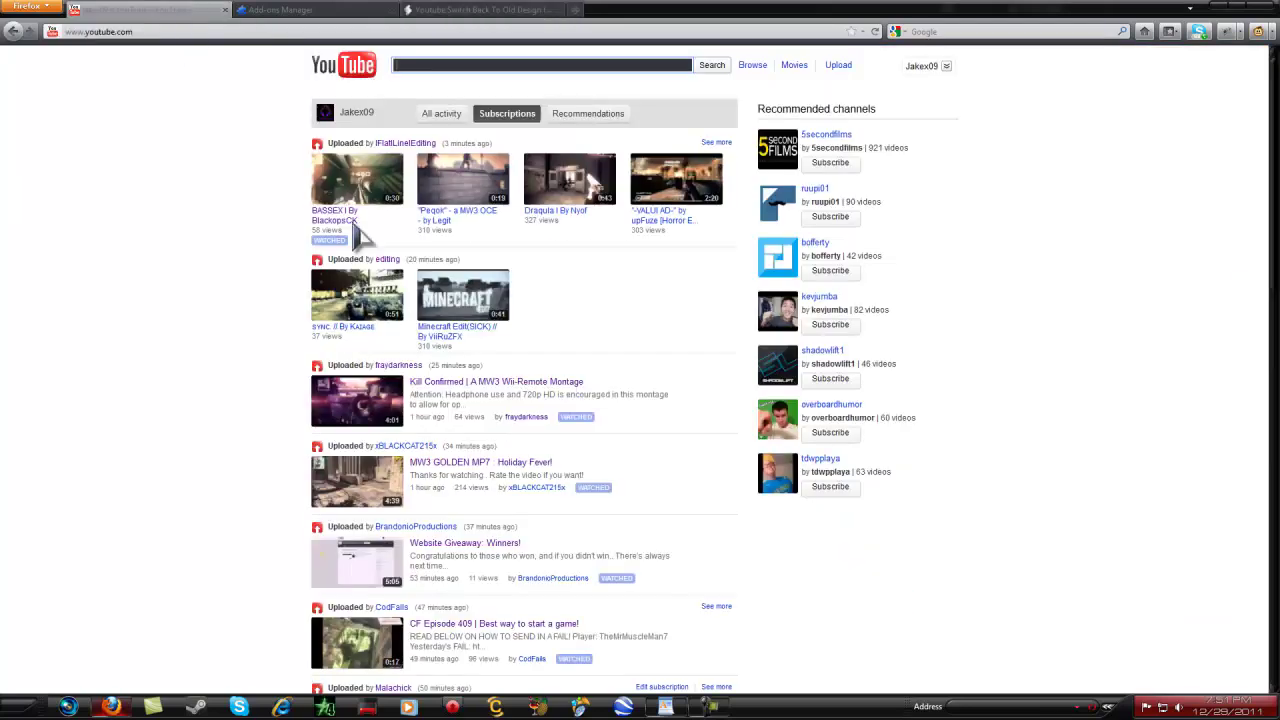
right_click(246, 314)
click(290, 375)
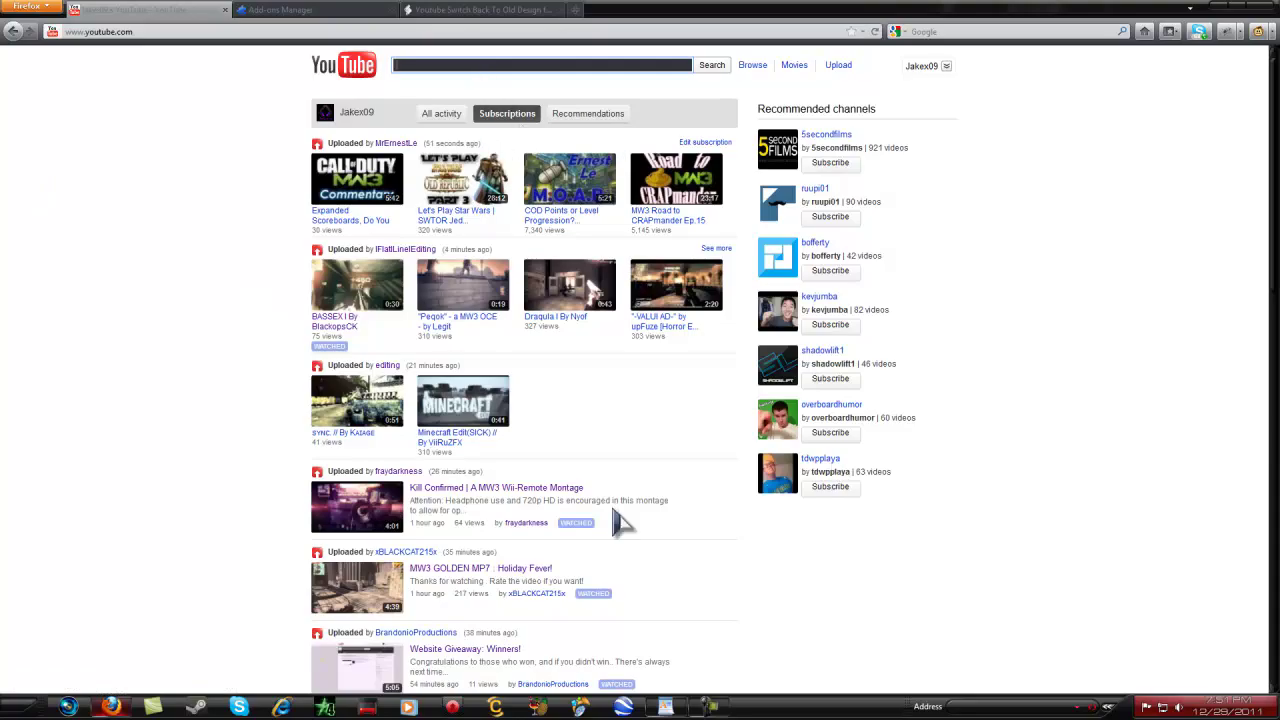
click(665, 707)
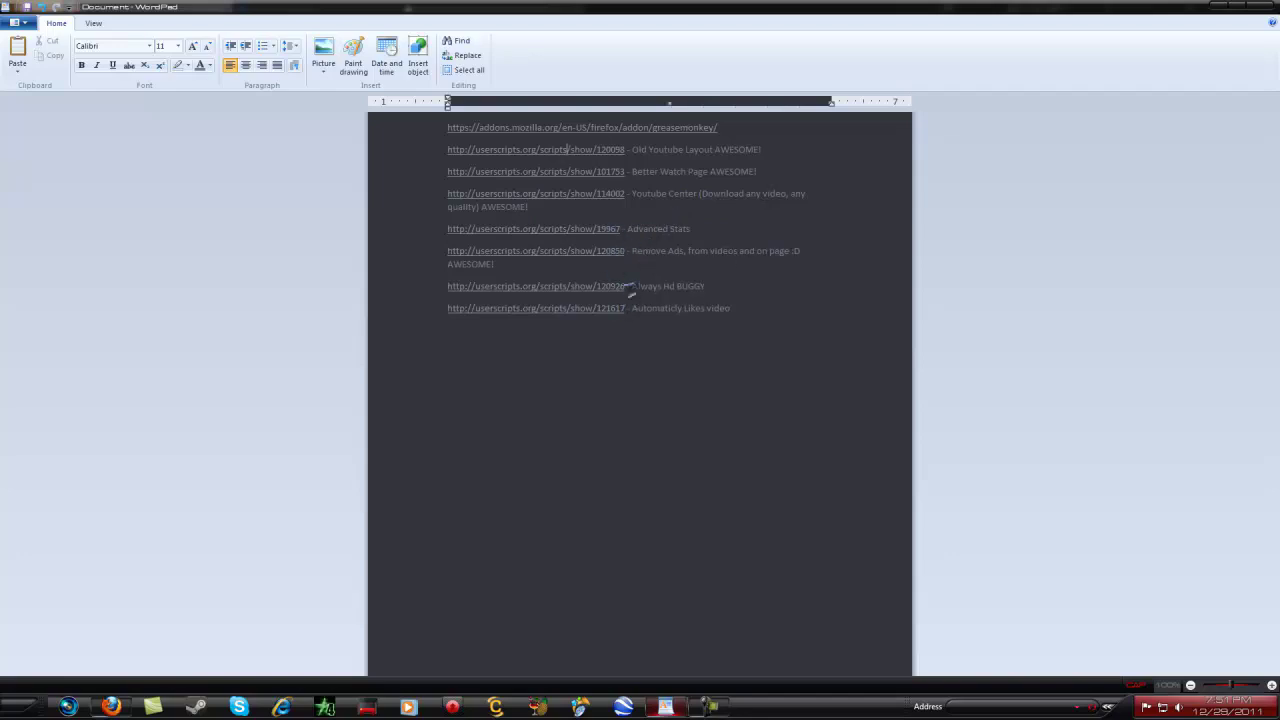
Check the Always Hd and Automaticly Likes notes, then view Firefox's installed user scripts list.
drag(632, 286, 710, 288)
click(722, 290)
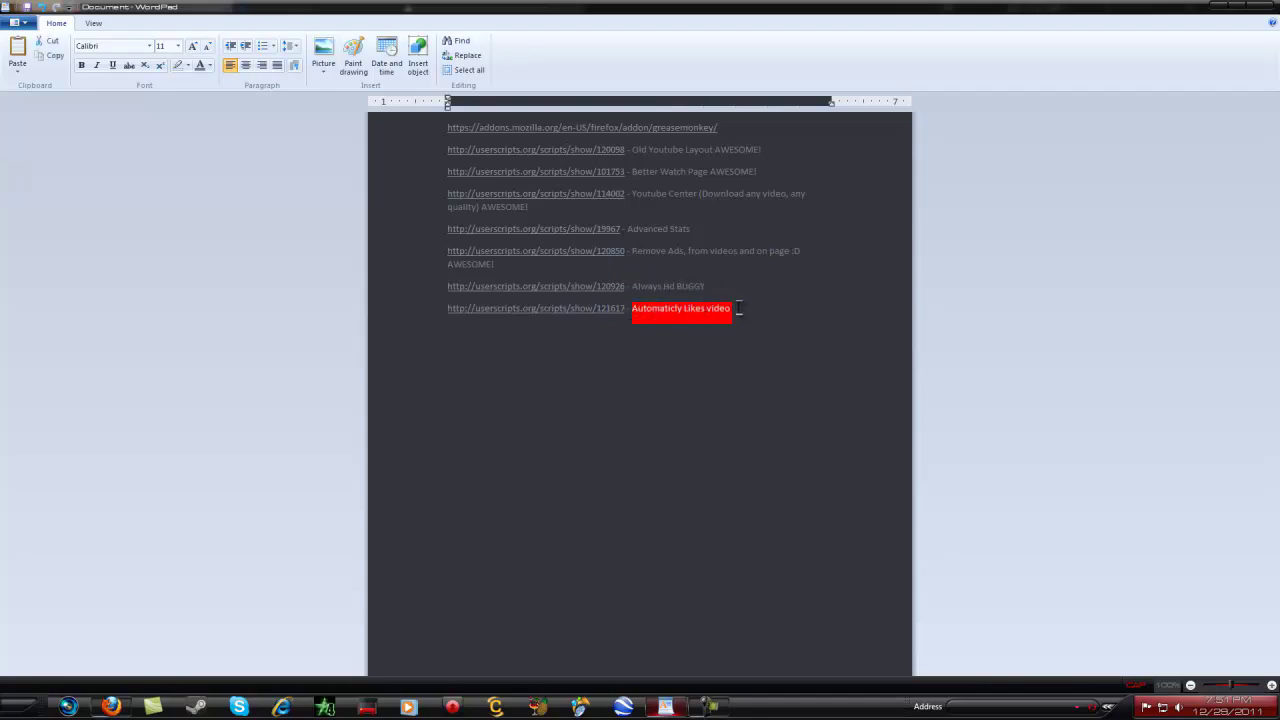
drag(645, 315, 742, 314)
click(745, 316)
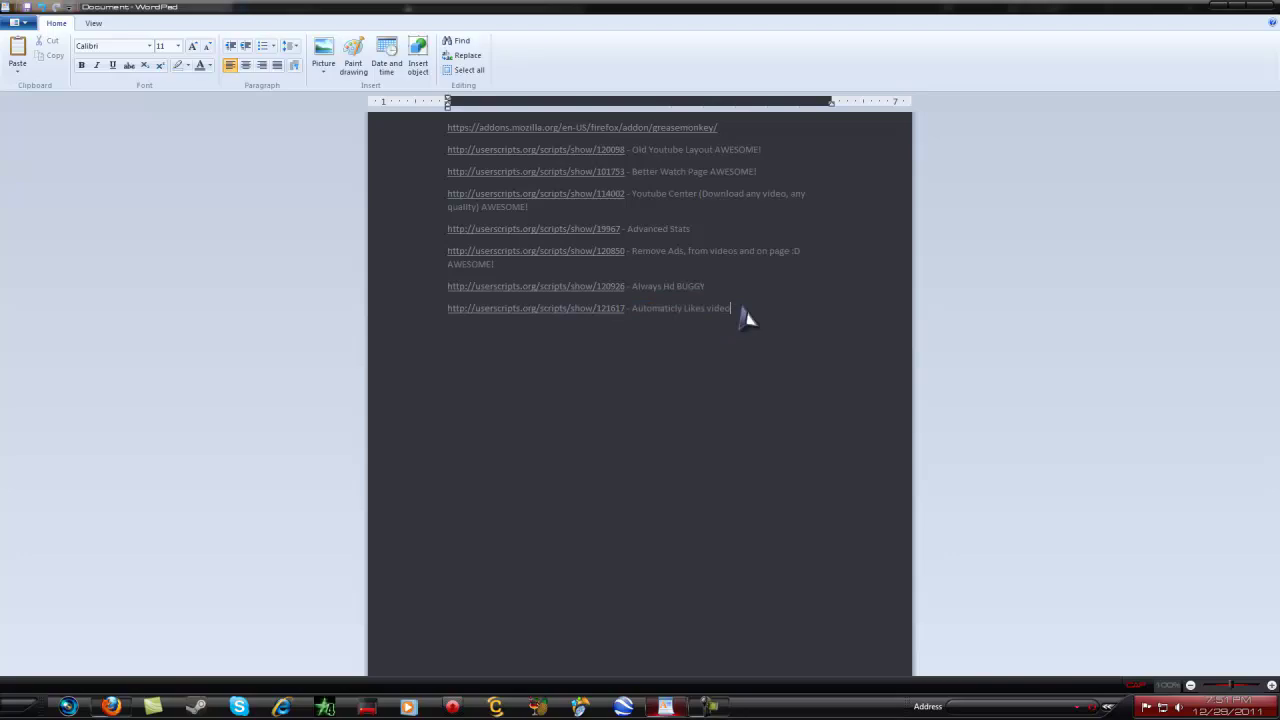
click(113, 704)
click(350, 11)
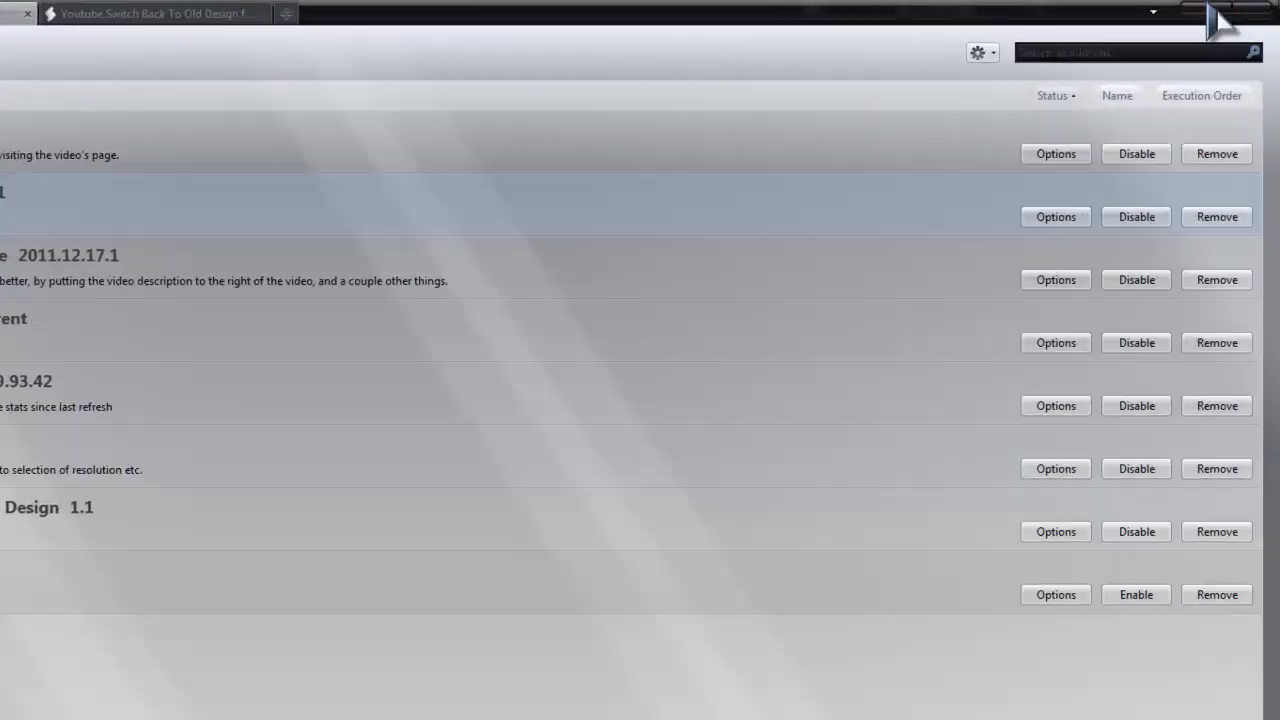
click(1222, 8)
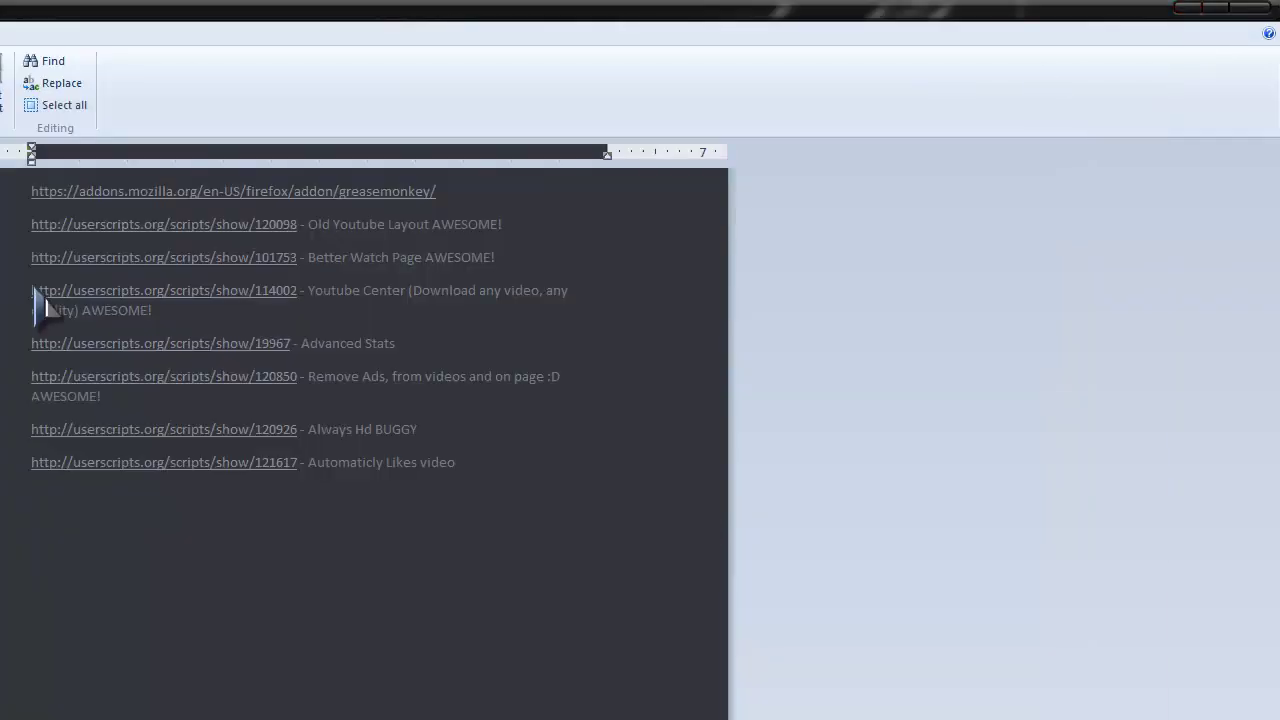
click(1196, 10)
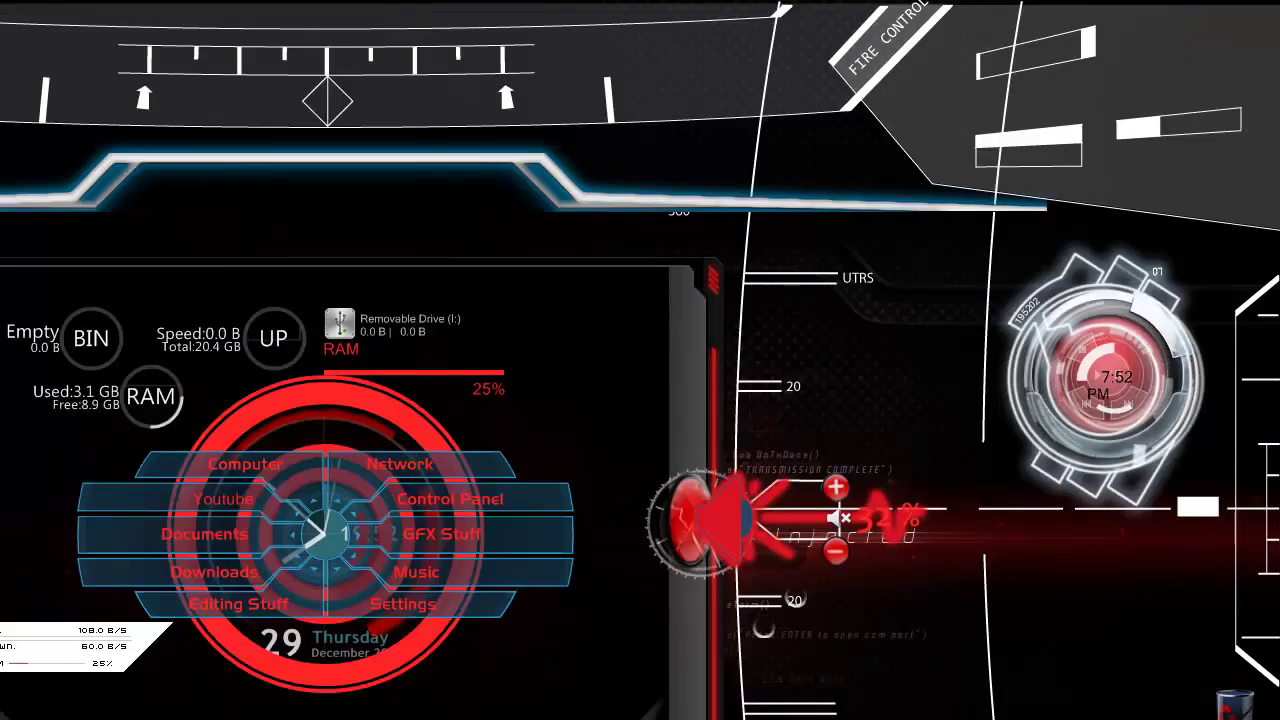
key(alt+Tab)
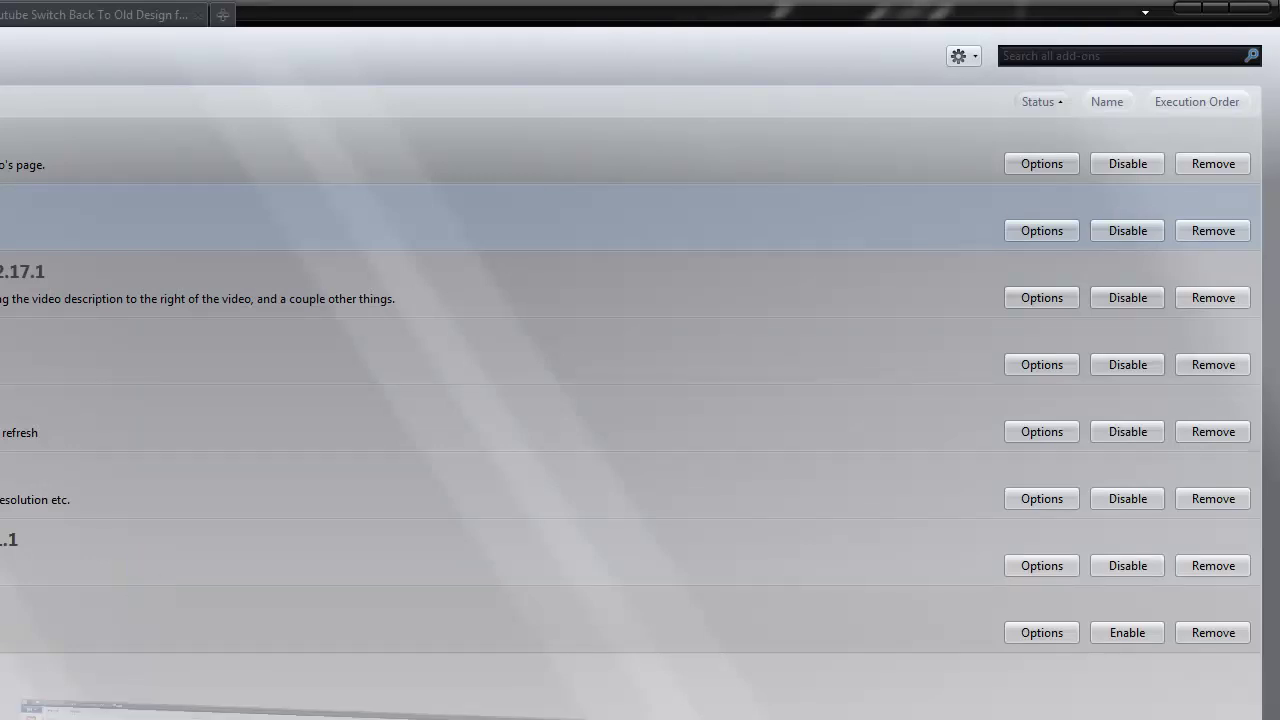
key(alt+Tab)
key(alt+Tab)
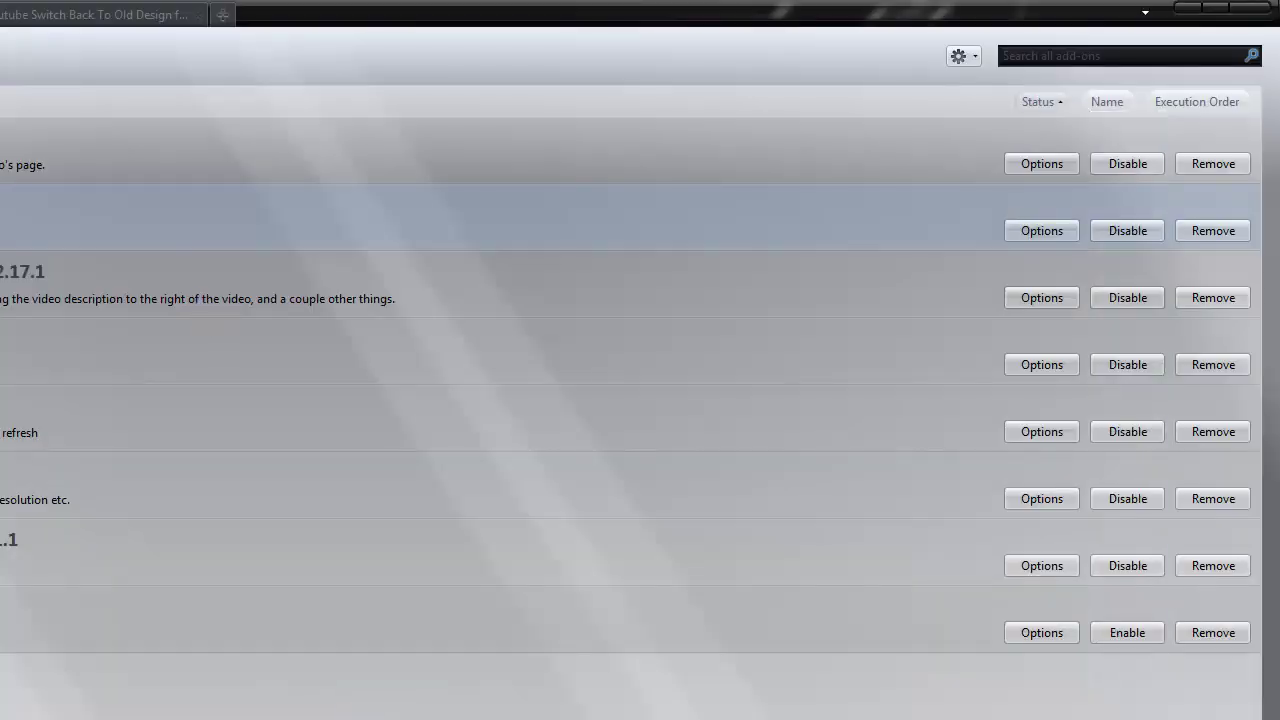